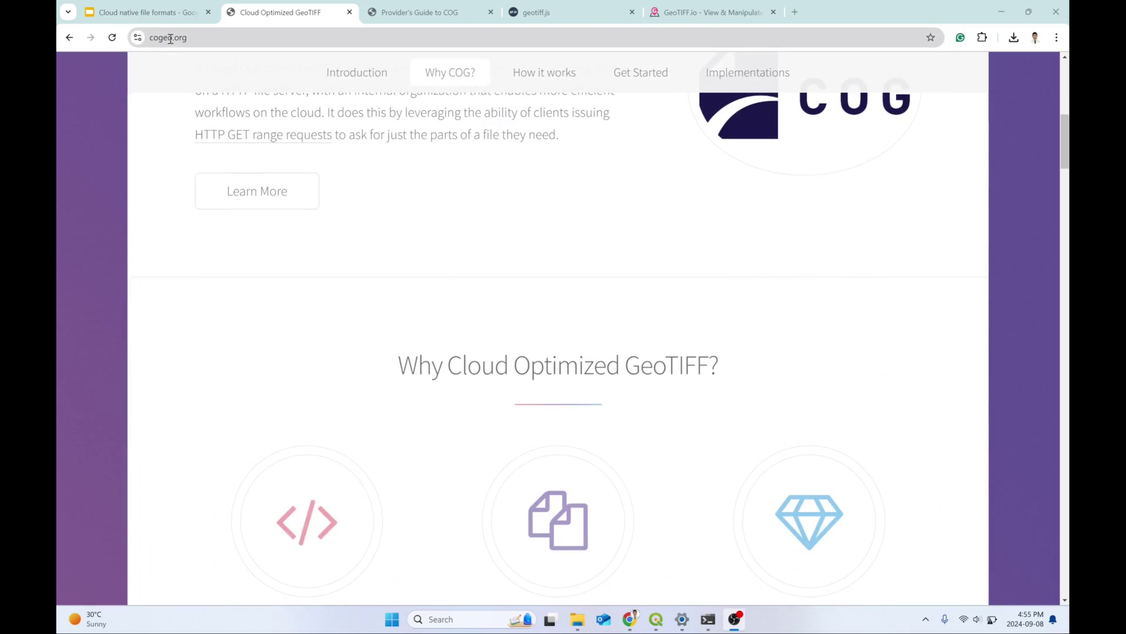
Step: Examine the Cloud Optimized GeoTIFF page's sections on benefits, how it works, software, tools, libraries and data providers
scroll(401, 218, "down", 5)
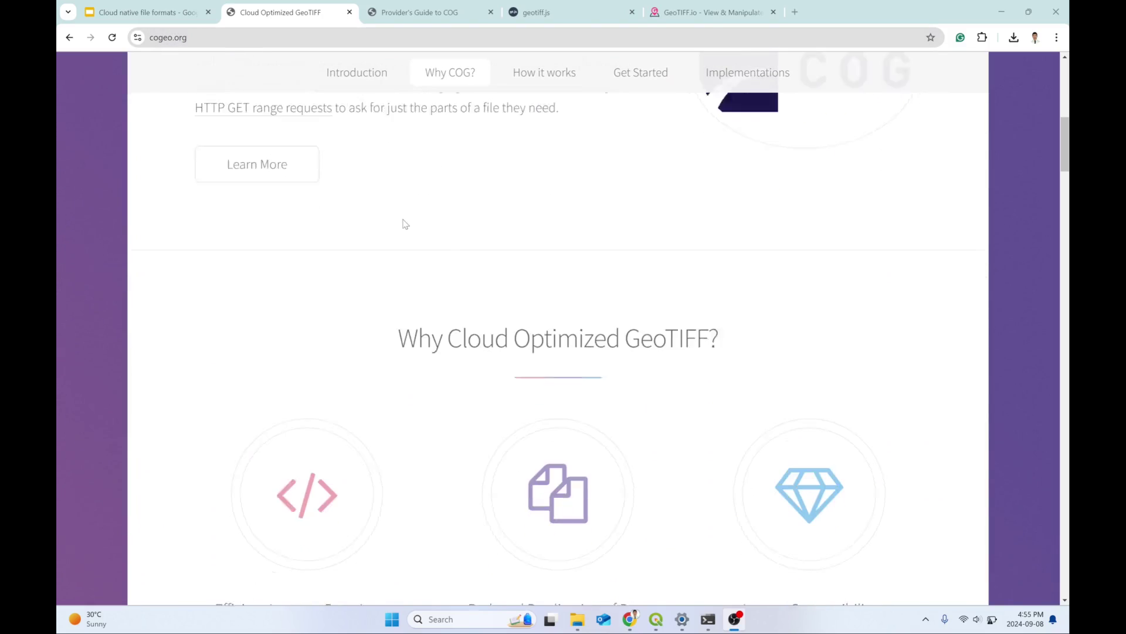
scroll(403, 224, "down", 12)
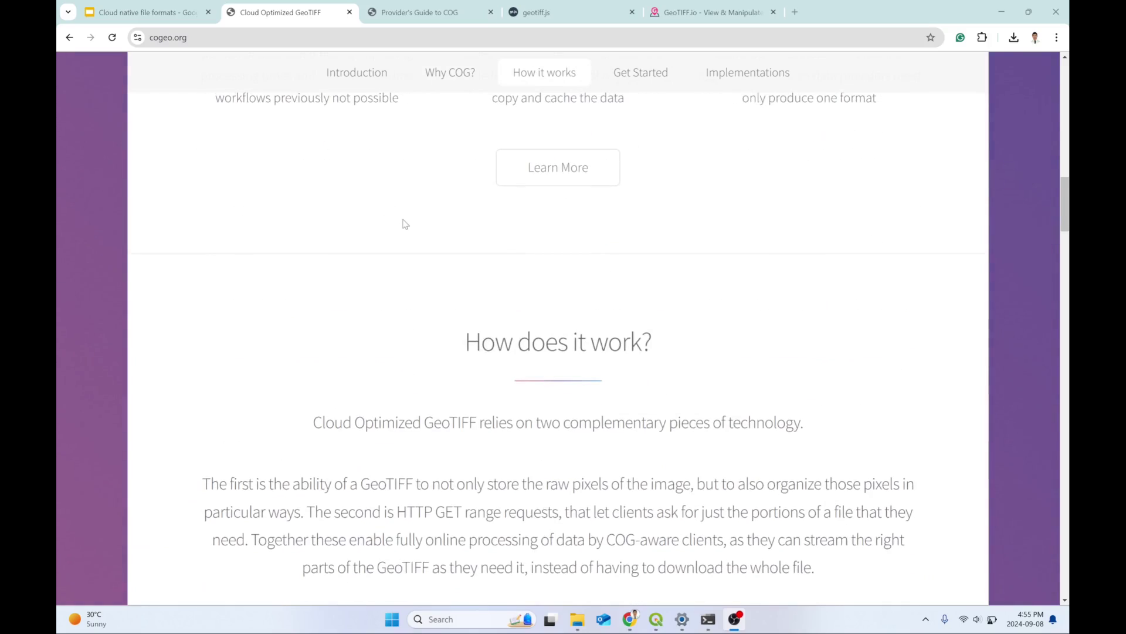
scroll(404, 223, "down", 10)
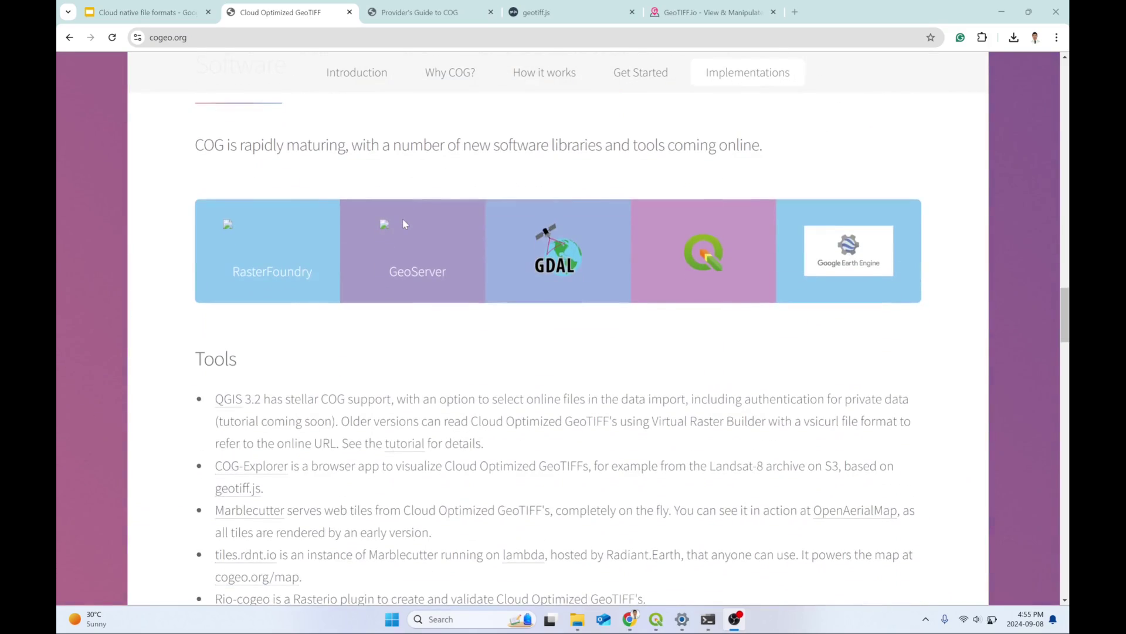
scroll(403, 223, "down", 10)
scroll(404, 224, "down", 10)
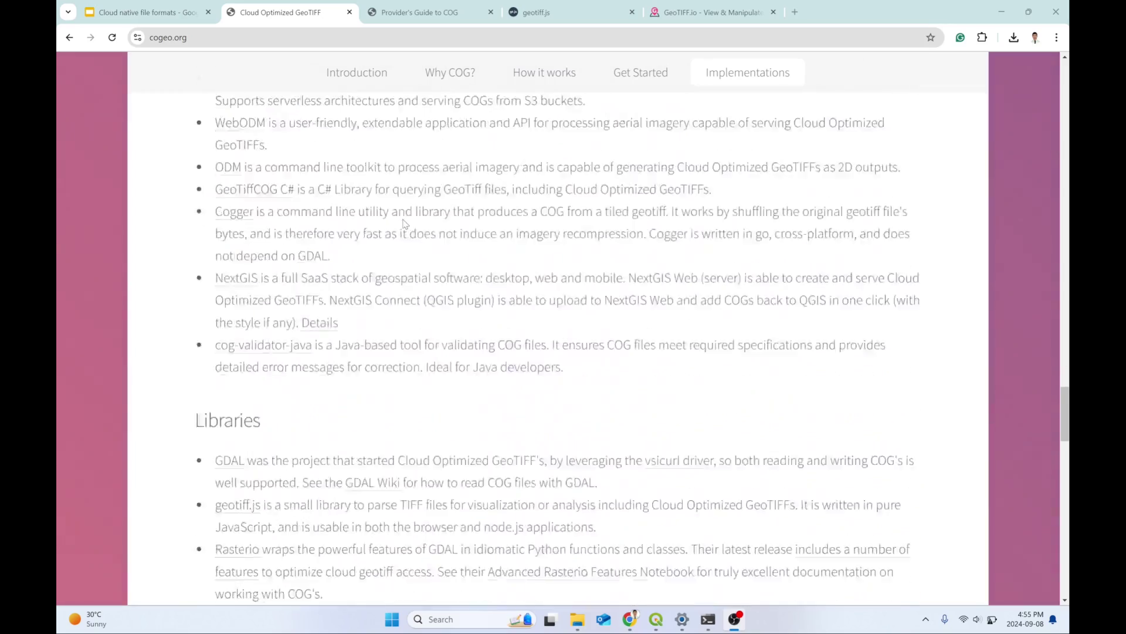
scroll(403, 224, "down", 10)
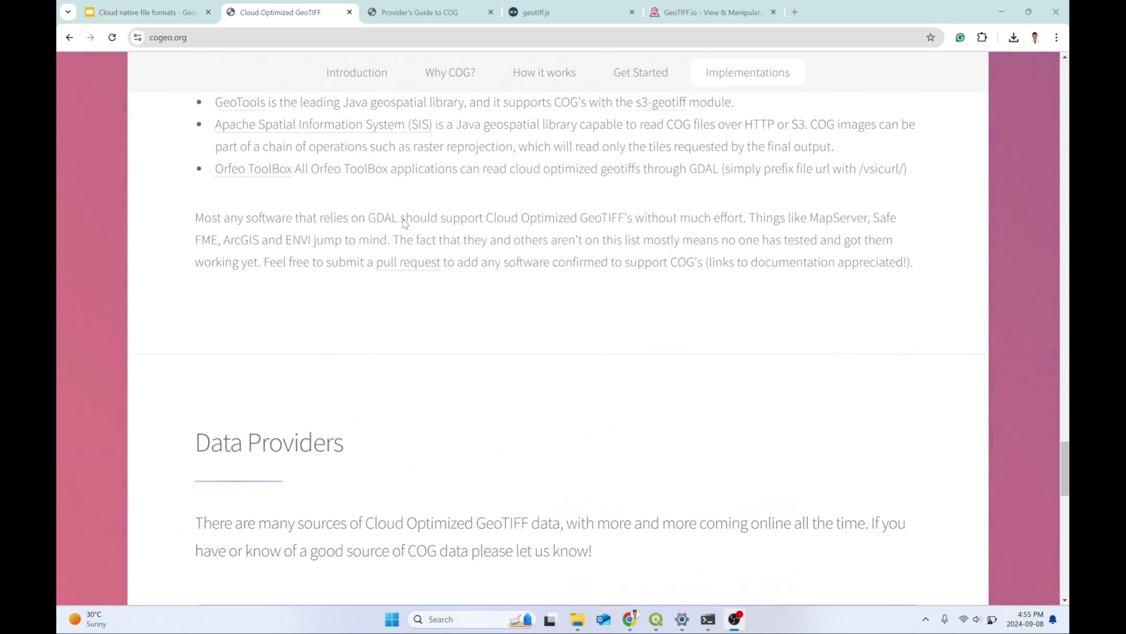
scroll(403, 223, "down", 4)
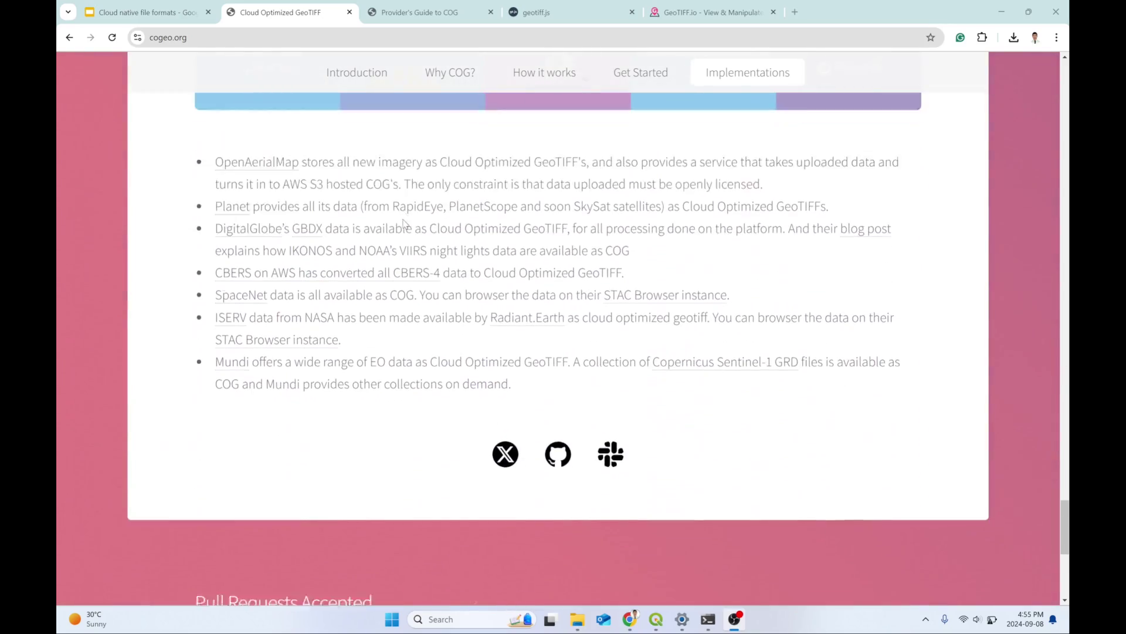
scroll(403, 224, "up", 12)
scroll(403, 223, "up", 20)
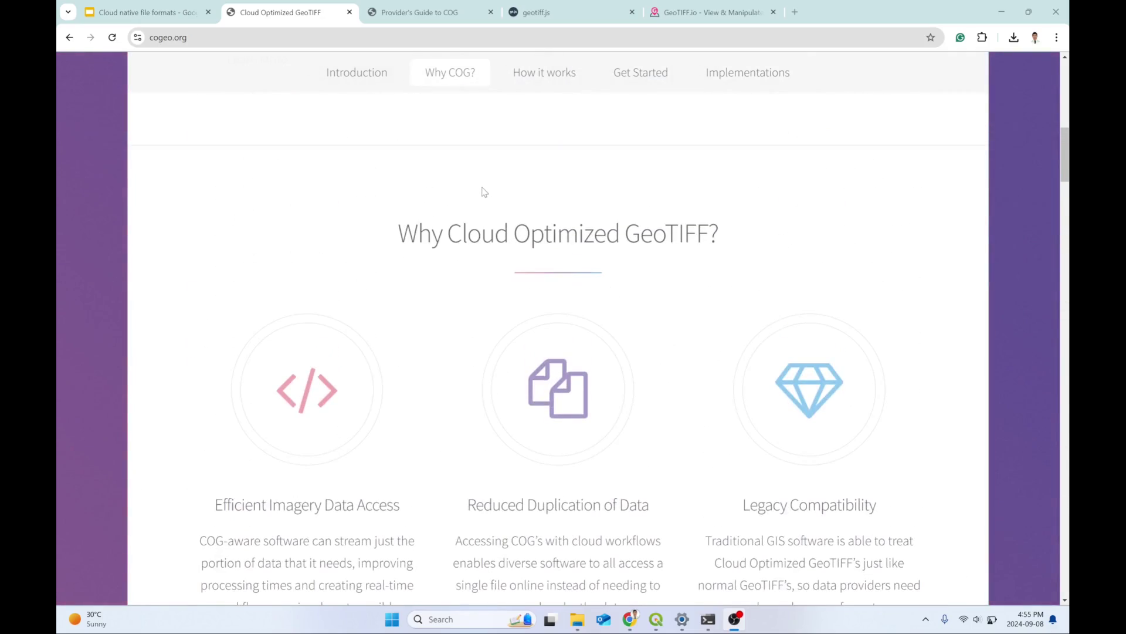
Step: Read the Provider's Guide to COG, examining the gdal_translate command under Enabling Cloud Optimized GeoTiff's
left_click(425, 12)
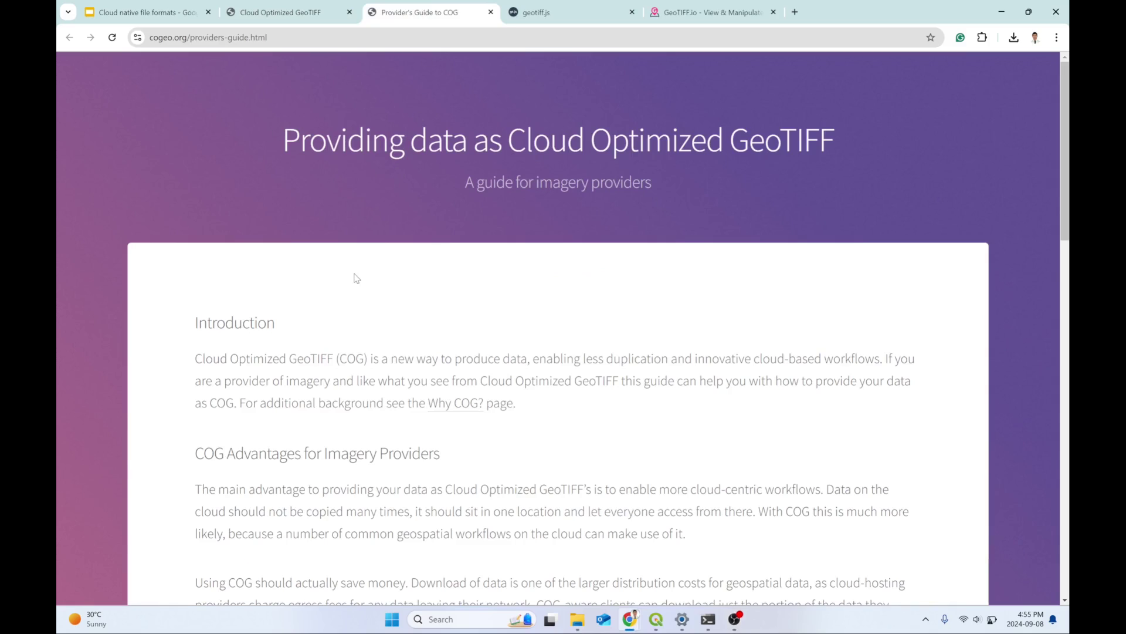
scroll(357, 278, "down", 2)
scroll(357, 278, "up", 2)
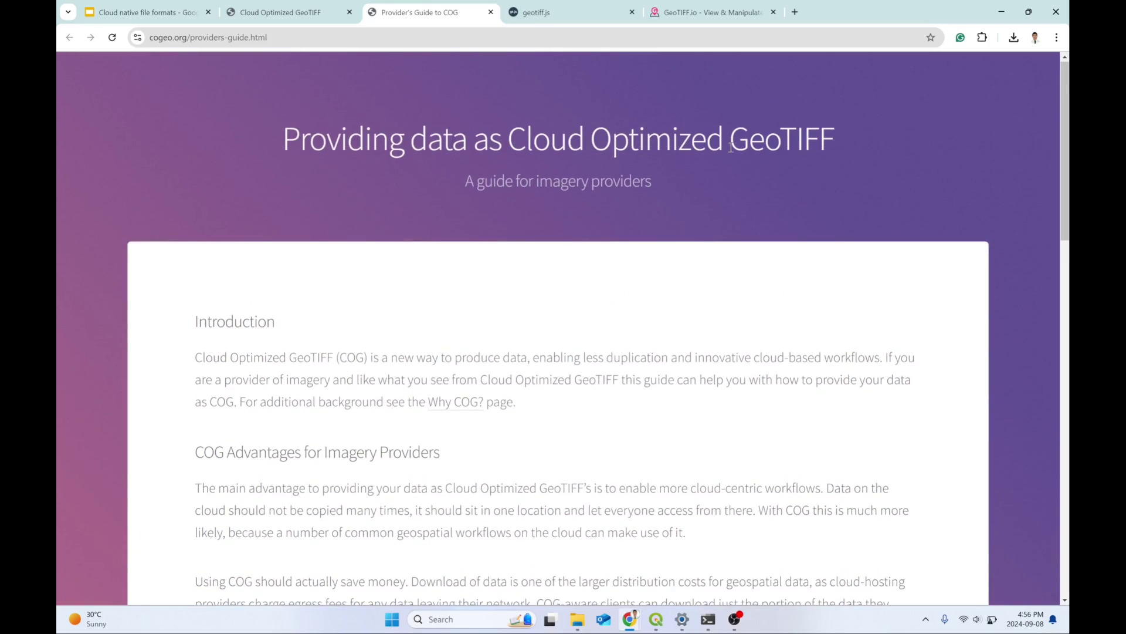
scroll(535, 275, "down", 8)
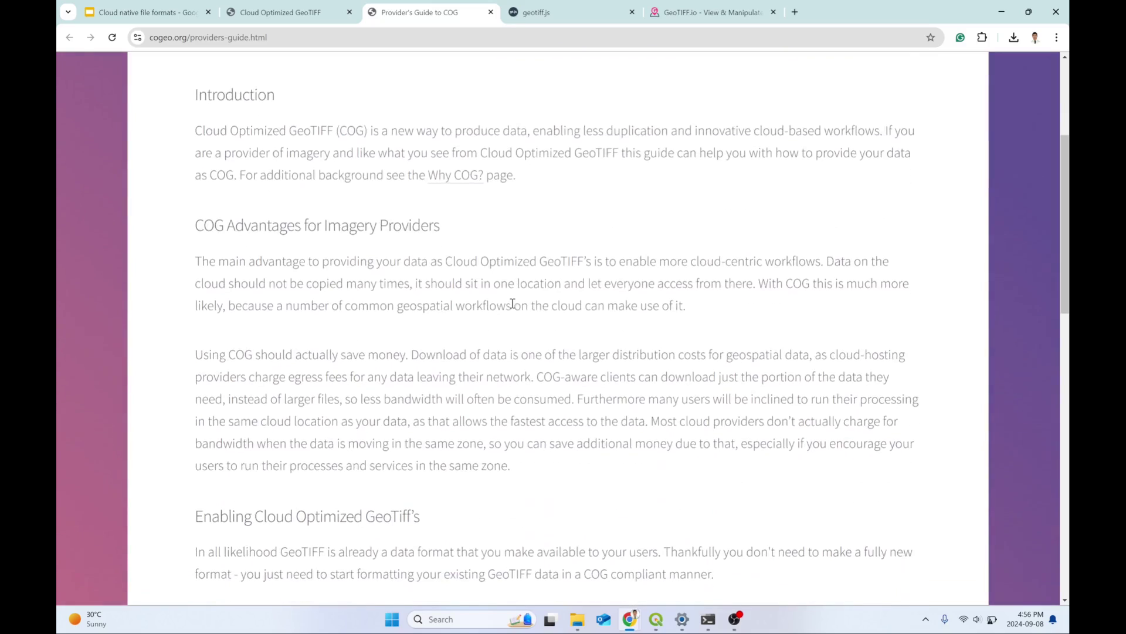
scroll(503, 404, "down", 2)
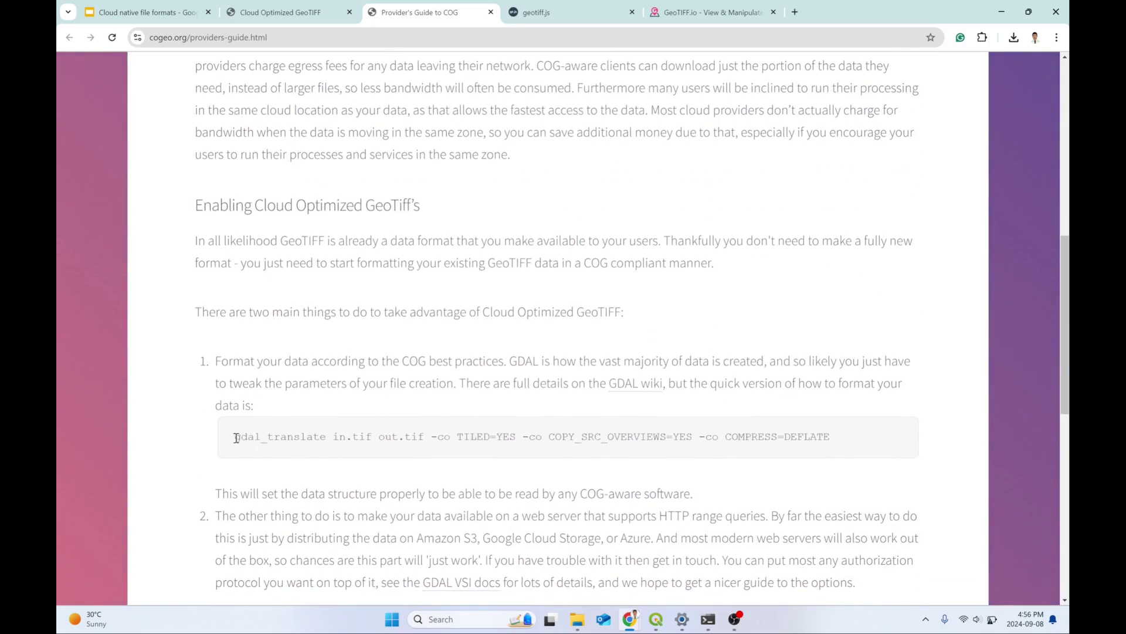
left_click_drag(235, 442, 831, 432)
scroll(694, 457, "down", 1)
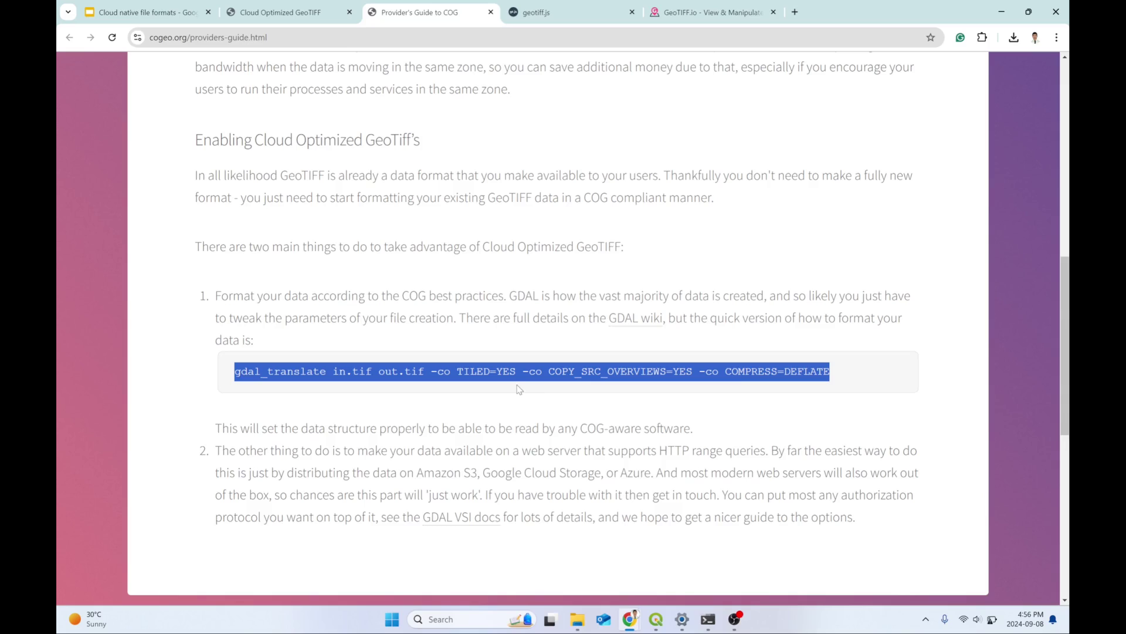
scroll(516, 387, "up", 3)
scroll(519, 388, "down", 2)
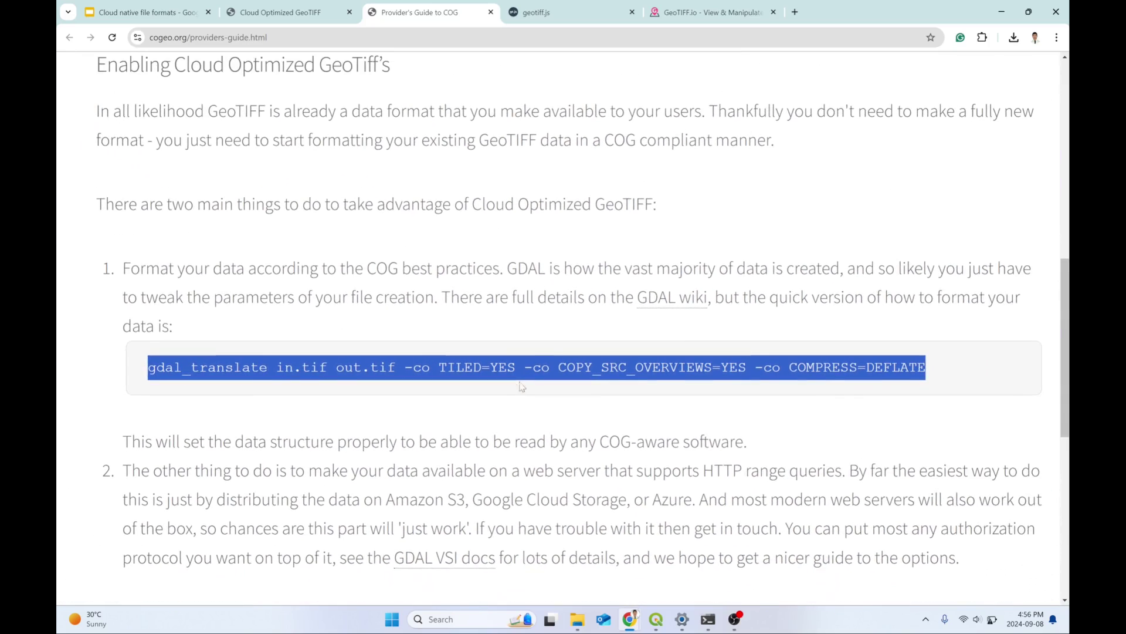
left_click(549, 369)
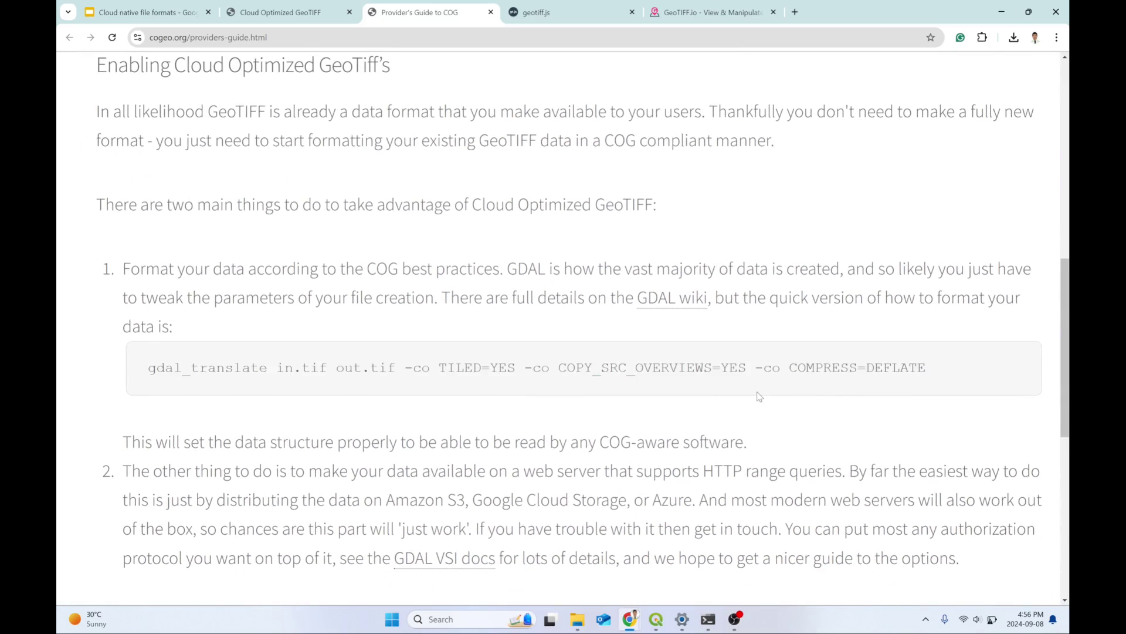
Step: Review the geotiff.js site's About and Applications sections, and open the geotiff.io application
left_click(533, 5)
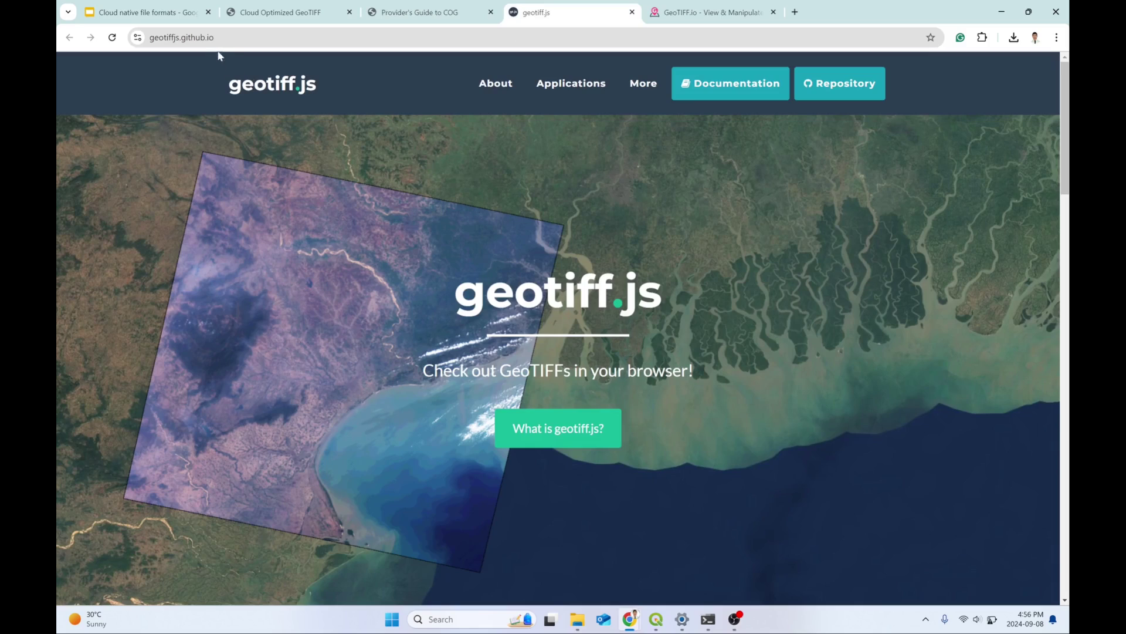
scroll(423, 230, "down", 10)
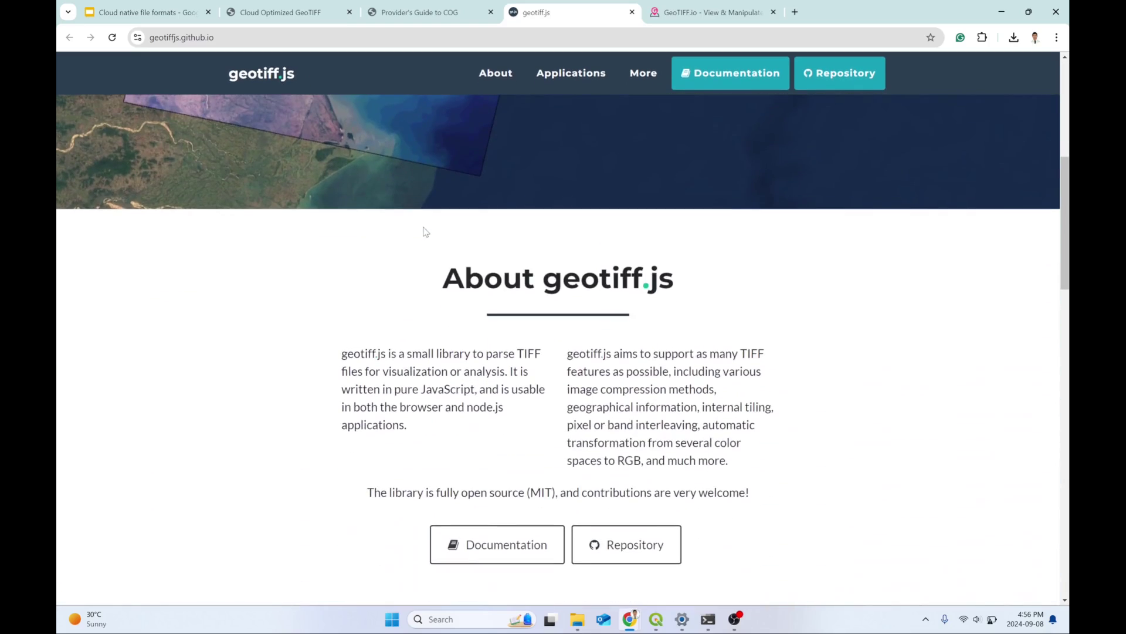
scroll(424, 230, "down", 6)
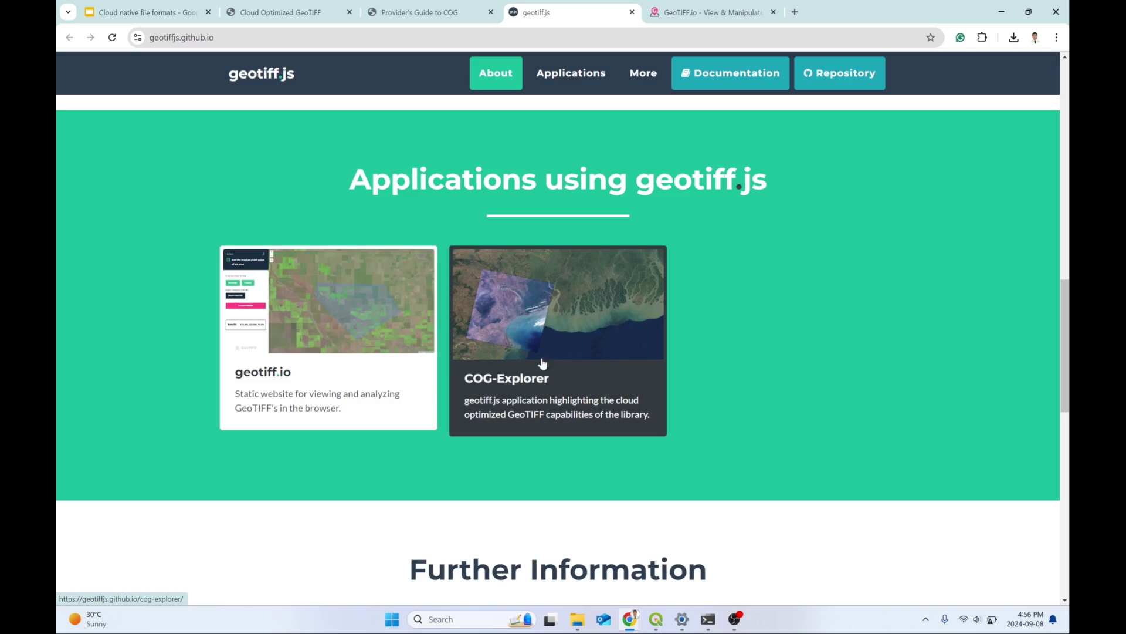
left_click(324, 328)
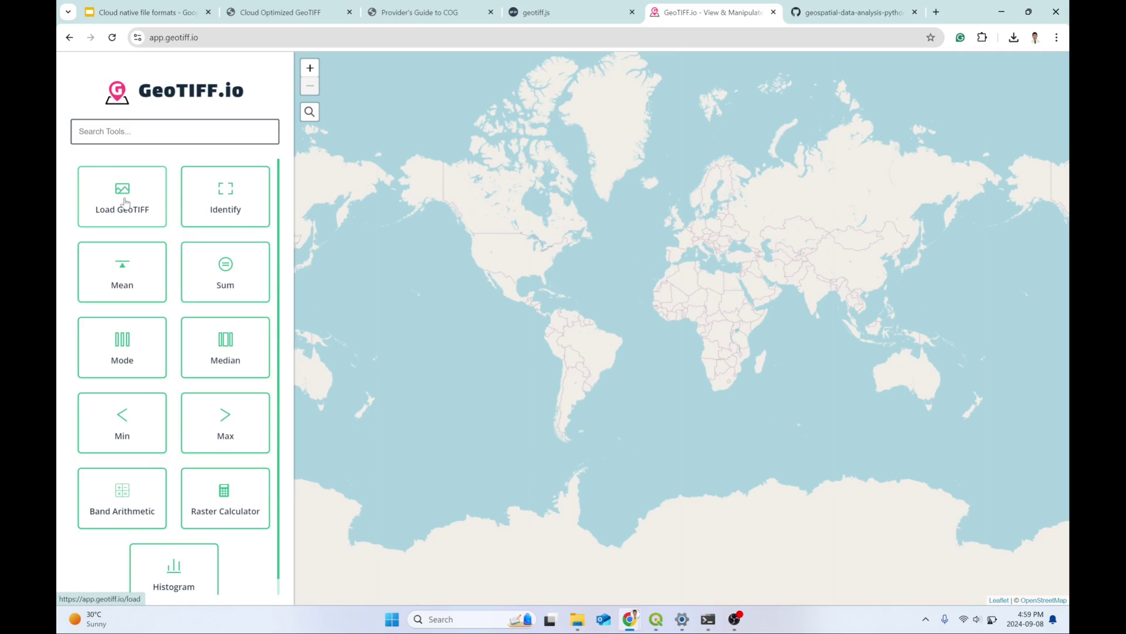
Step: Load the local file srtm_57_08_1.tif from the S2_nepal folder onto the GeoTIFF.io map
left_click(125, 202)
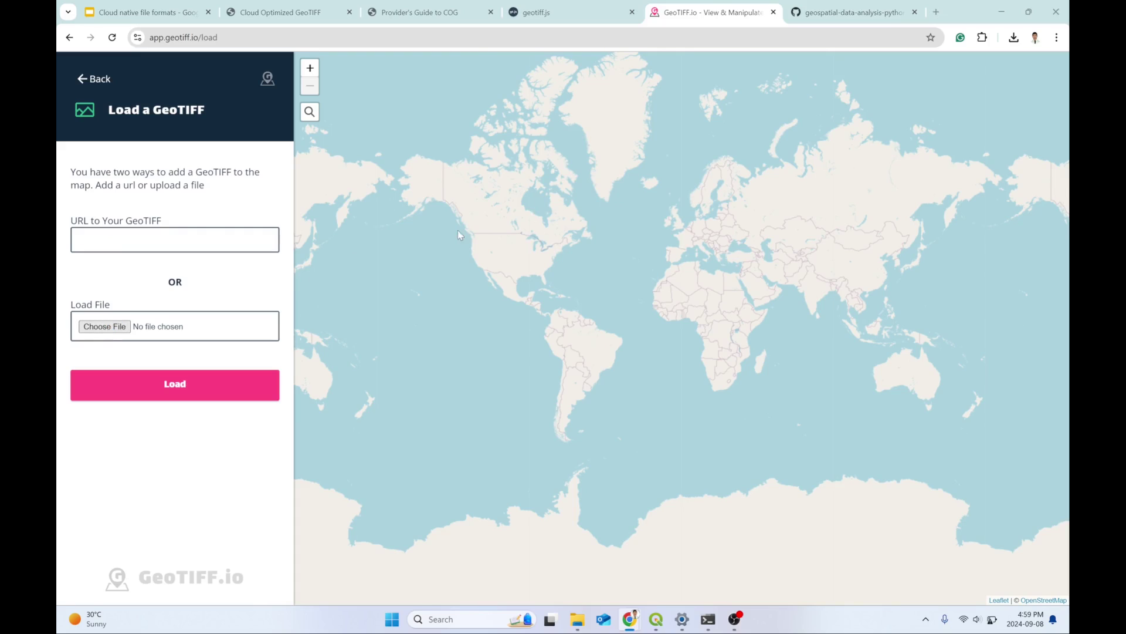
left_click(253, 190)
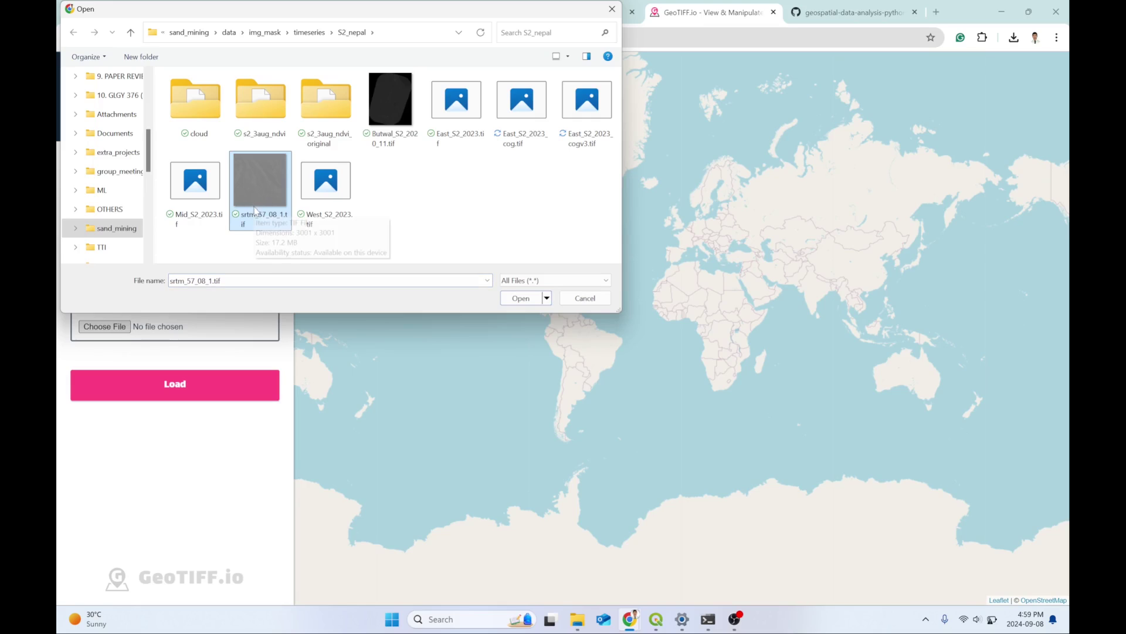
left_click(521, 298)
left_click(140, 389)
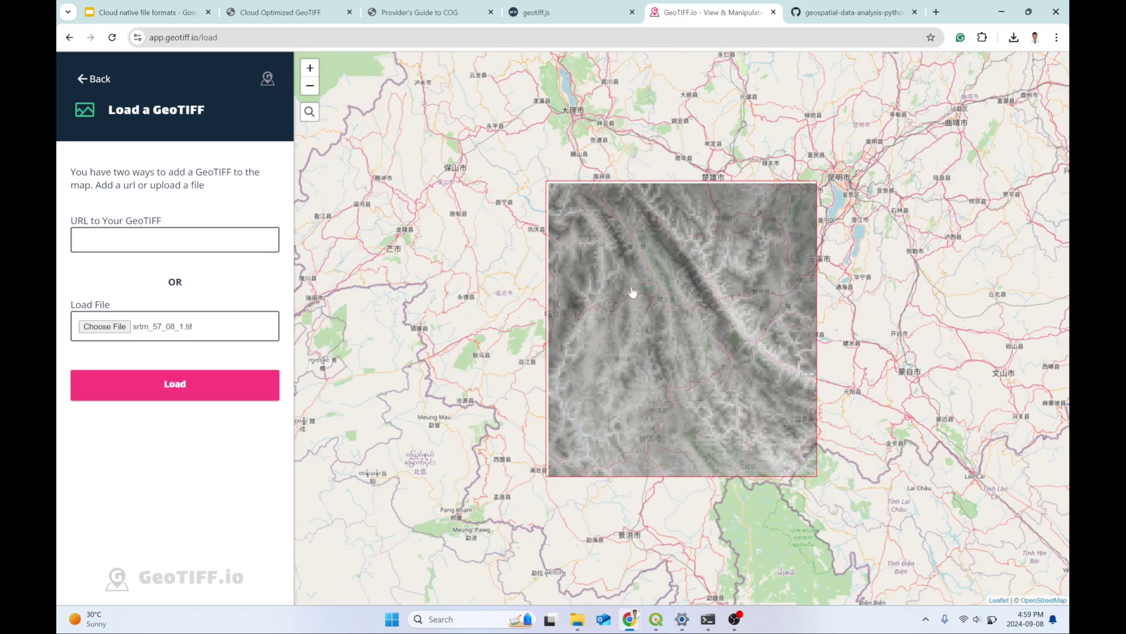
Step: Examine how the loaded SRTM raster's tiles and pixels render on the map at different zoom levels
scroll(683, 336, "up", 5)
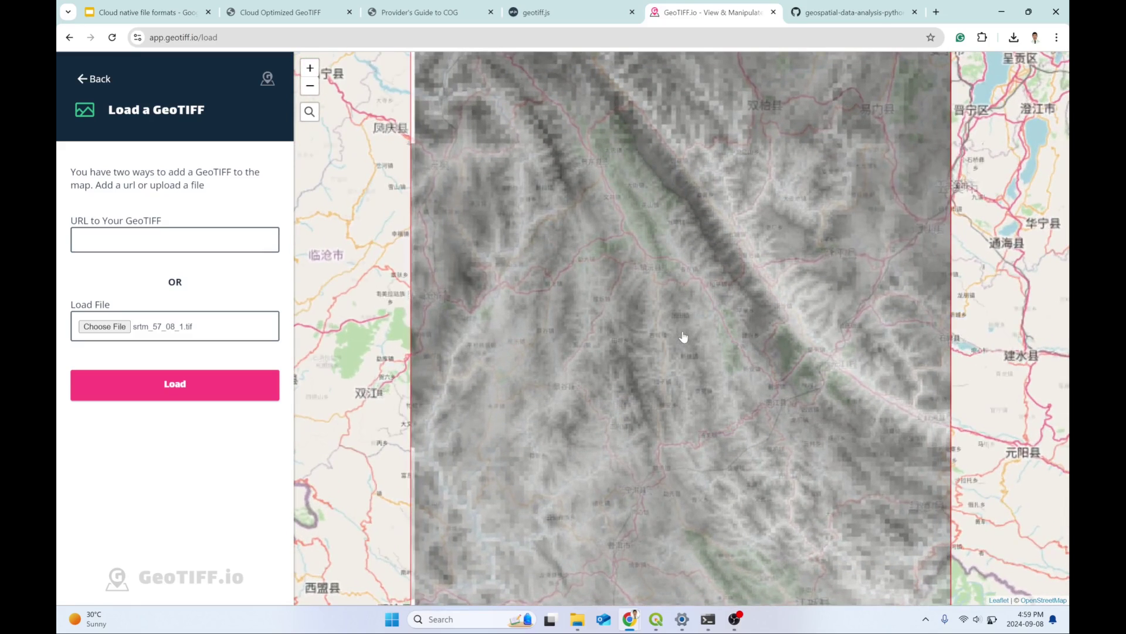
scroll(689, 274, "down", 5)
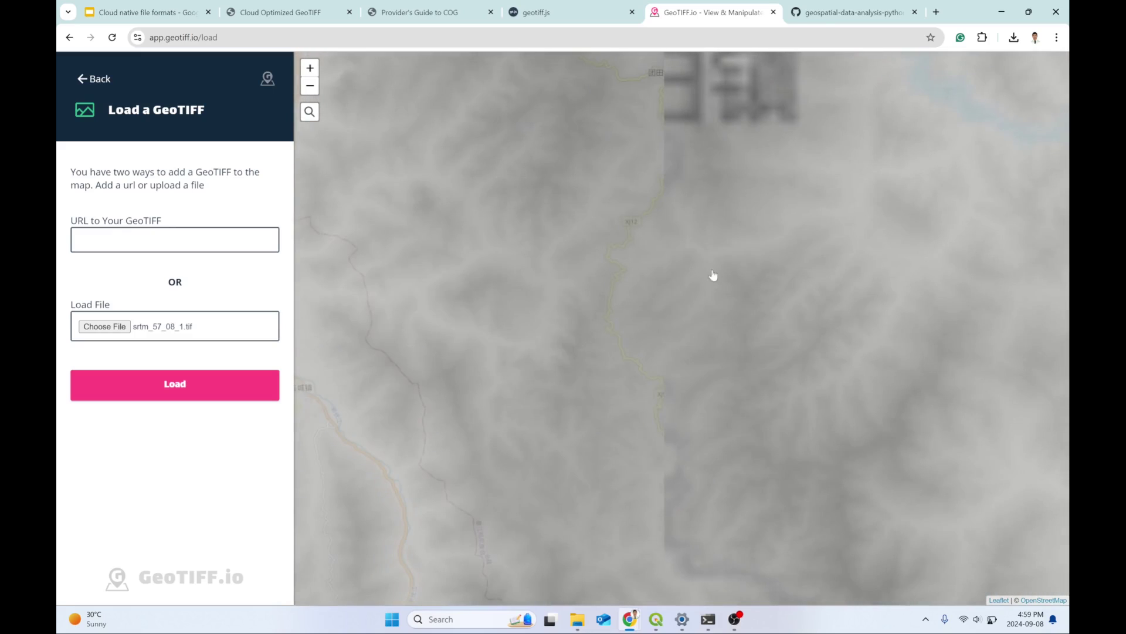
scroll(657, 332, "down", 5)
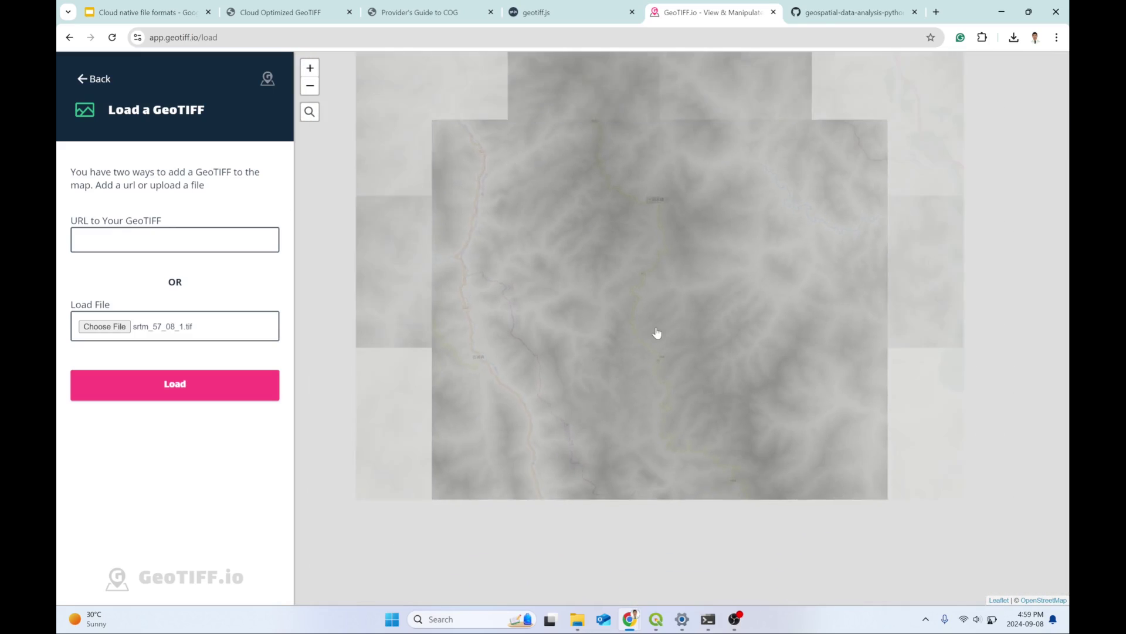
scroll(667, 301, "up", 3)
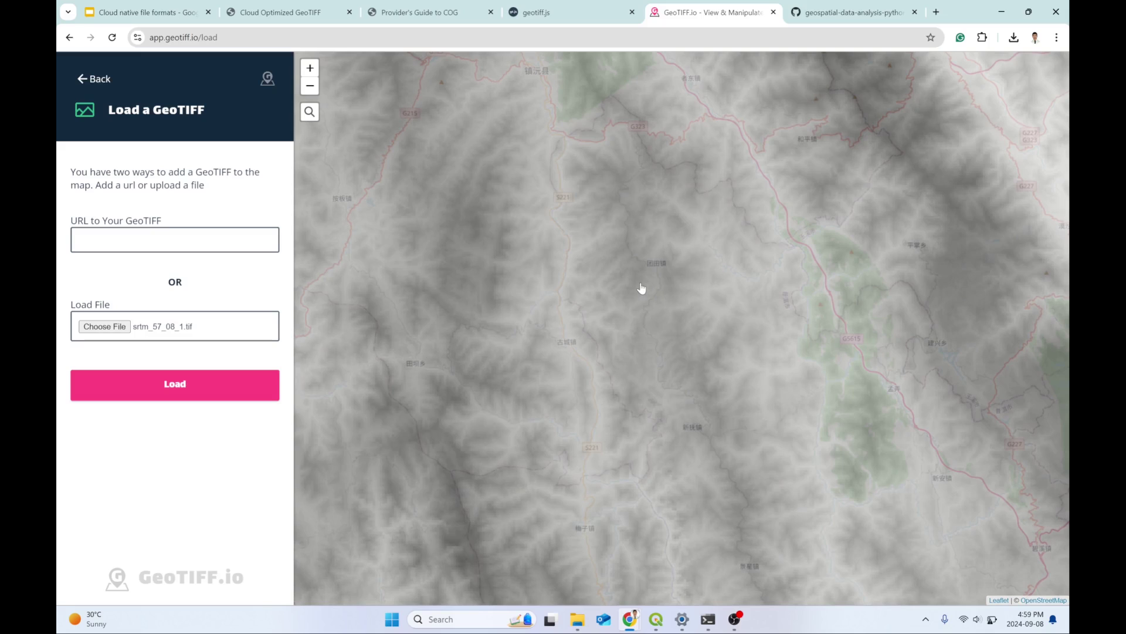
scroll(417, 407, "up", 2)
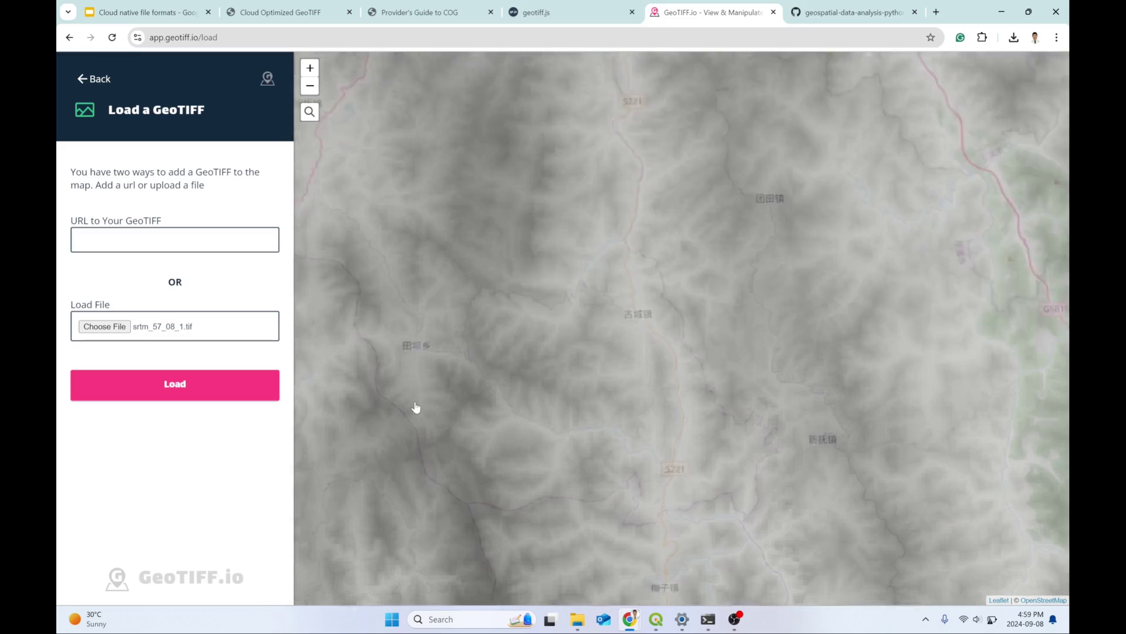
scroll(417, 408, "up", 4)
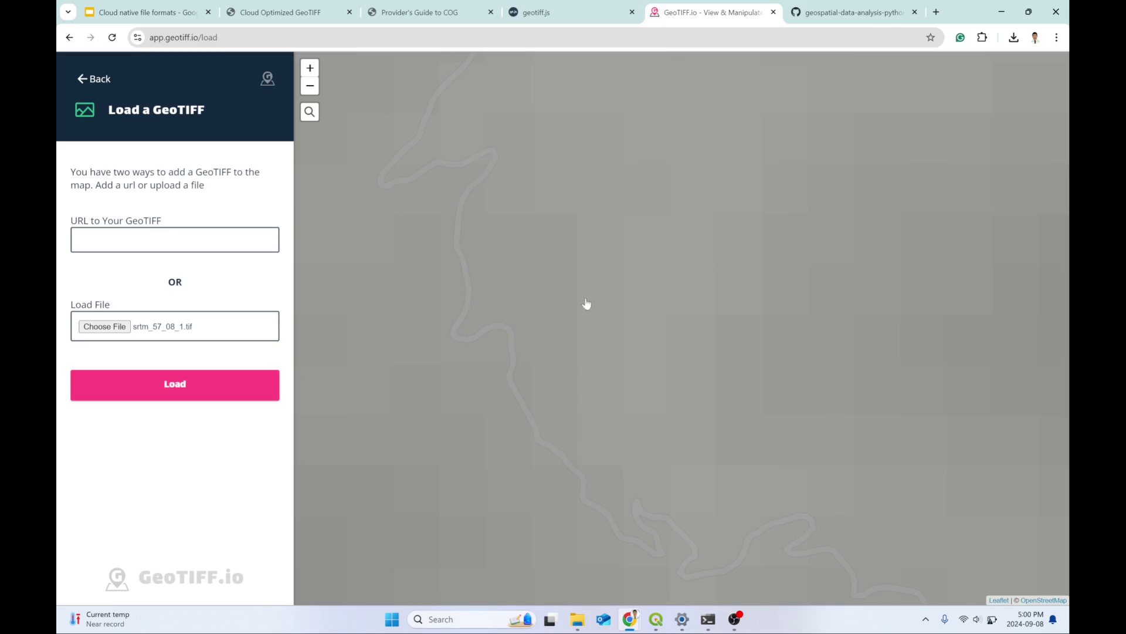
scroll(639, 348, "down", 3)
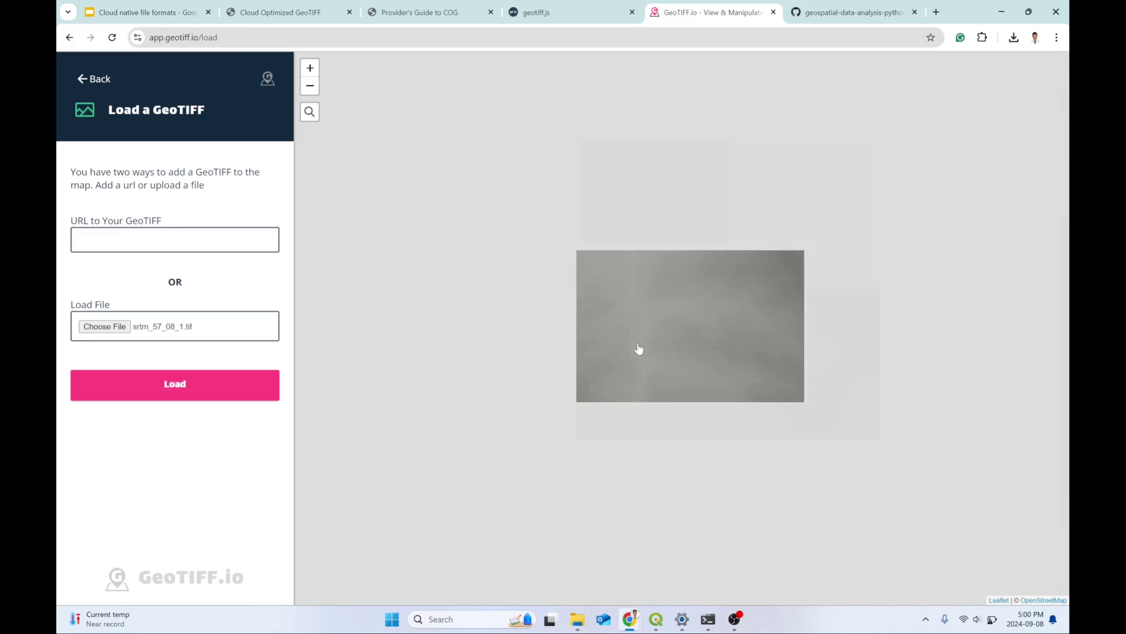
scroll(639, 348, "down", 1)
scroll(608, 393, "up", 5)
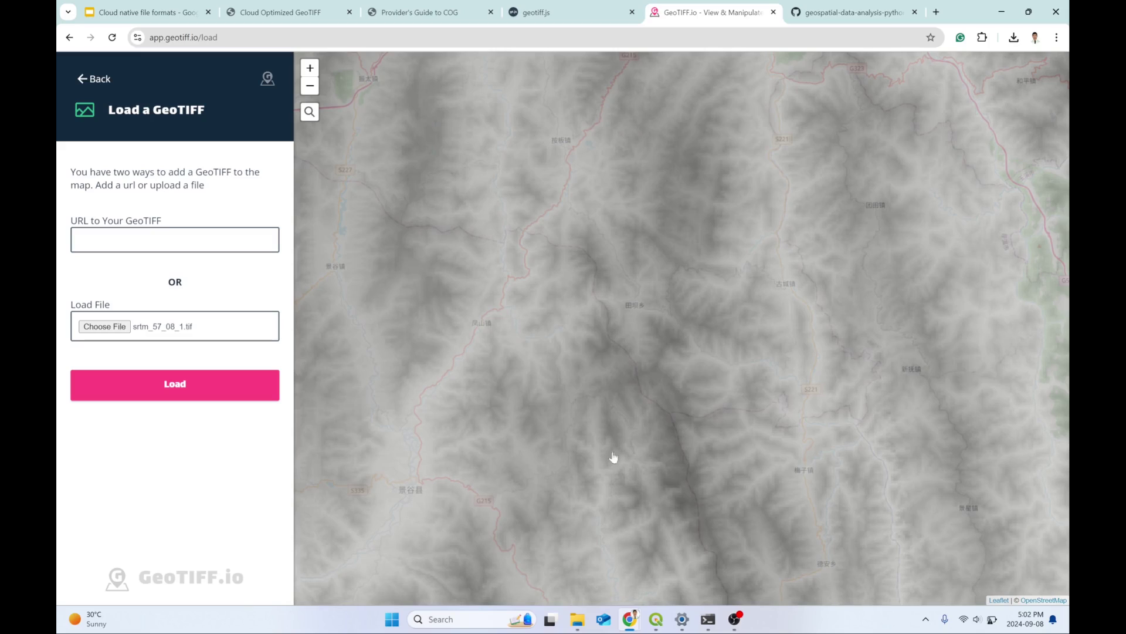
Step: Open a command prompt in the S2_nepal folder from File Explorer
left_click(579, 620)
left_click(633, 574)
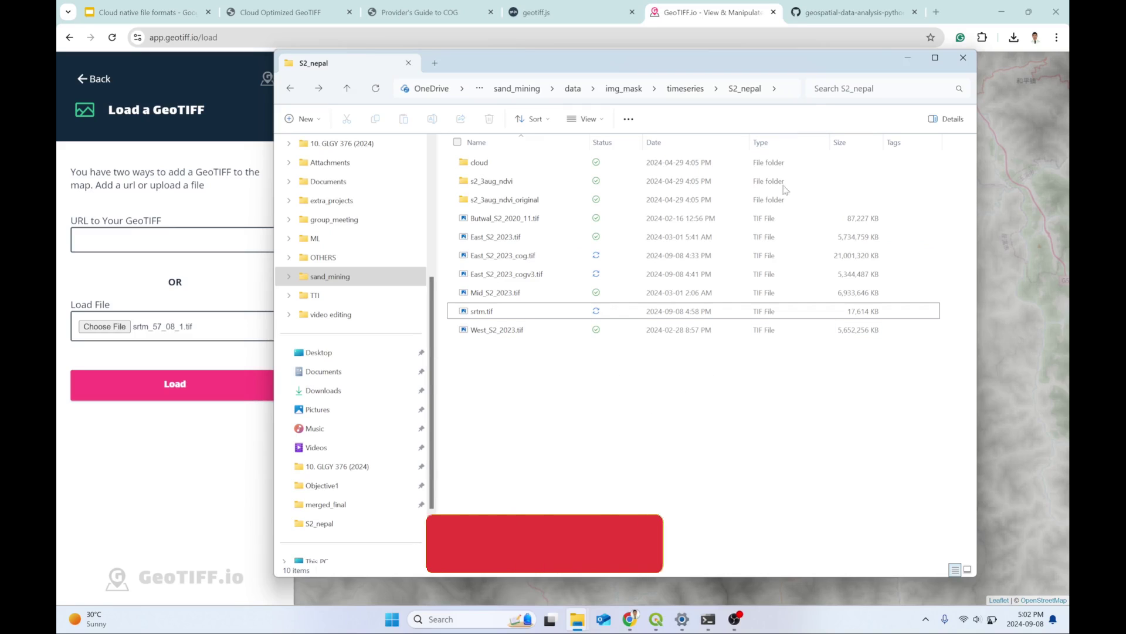
left_click(794, 91)
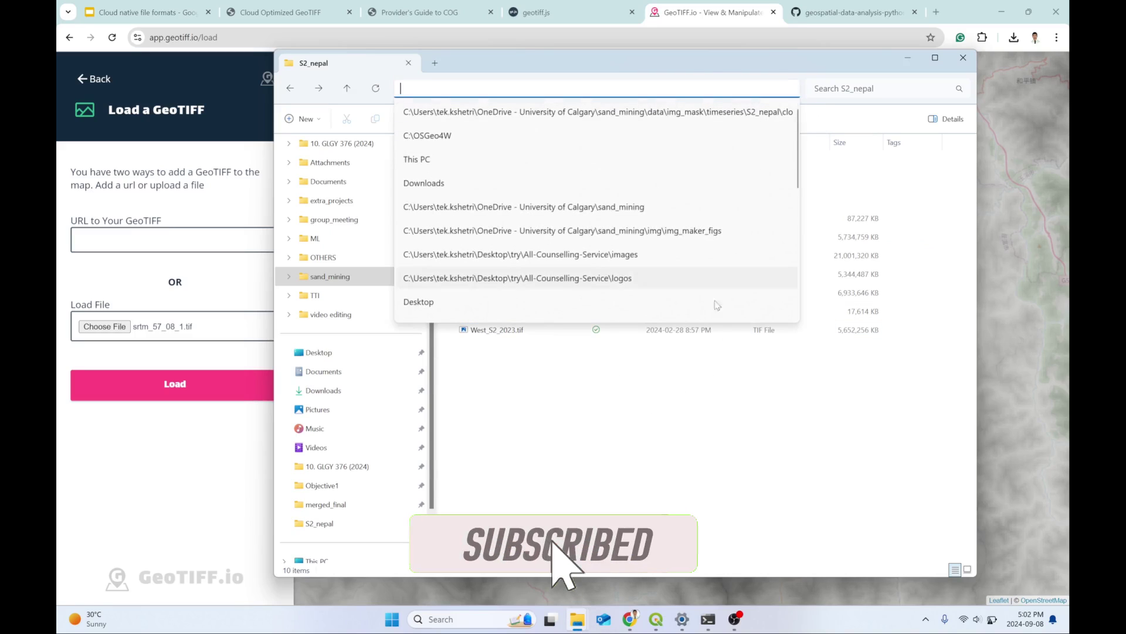
type("cmd")
key("Return")
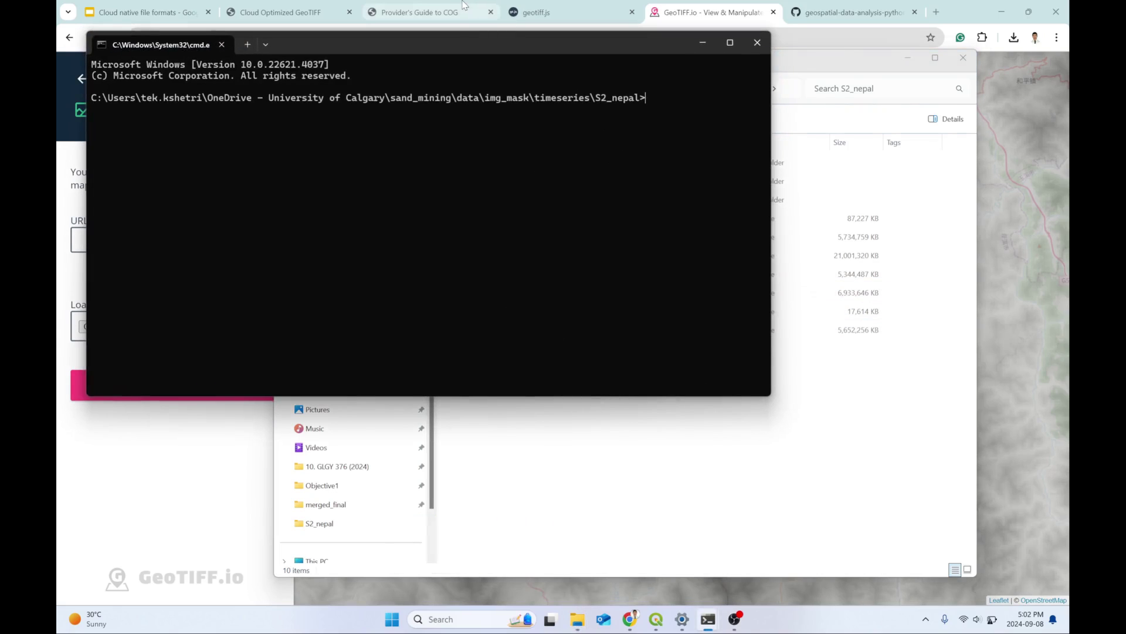
Step: Copy the command "gdal_translate in.tif out.tif -co TILED=YES -co COPY_SRC_OVERVIEWS=YES -co COMPRESS=DEFLATE" from the Provider's Guide into the command prompt
left_click(420, 12)
triple_click(381, 367)
key("ctrl+c")
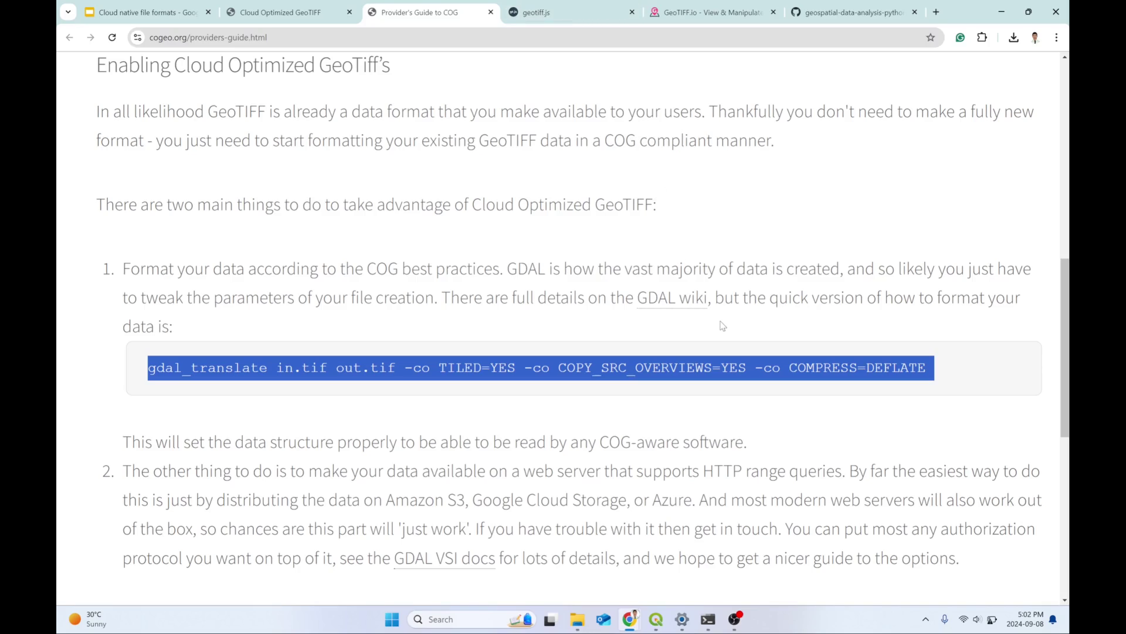
key("alt+Tab")
key("ctrl+v")
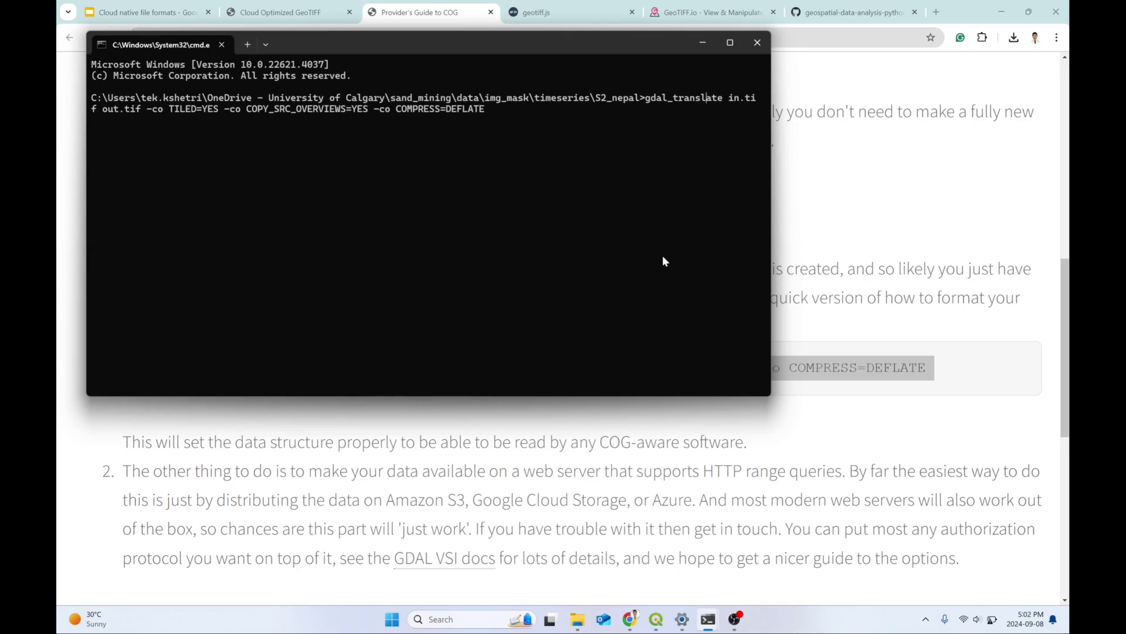
Step: Change the gdal_translate command's input to srtm.tif and its output to srtm_cog.tif, and run the conversion
key("Right")
key("Right")
key("Right")
key("Right")
key("Delete")
key("Delete")
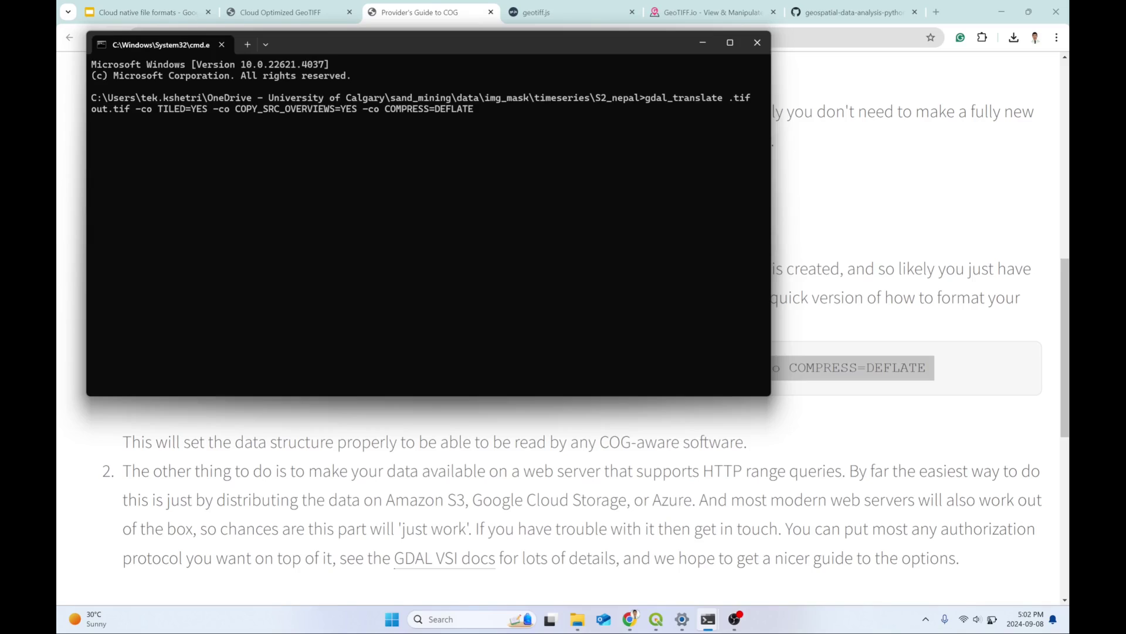
type("srtm")
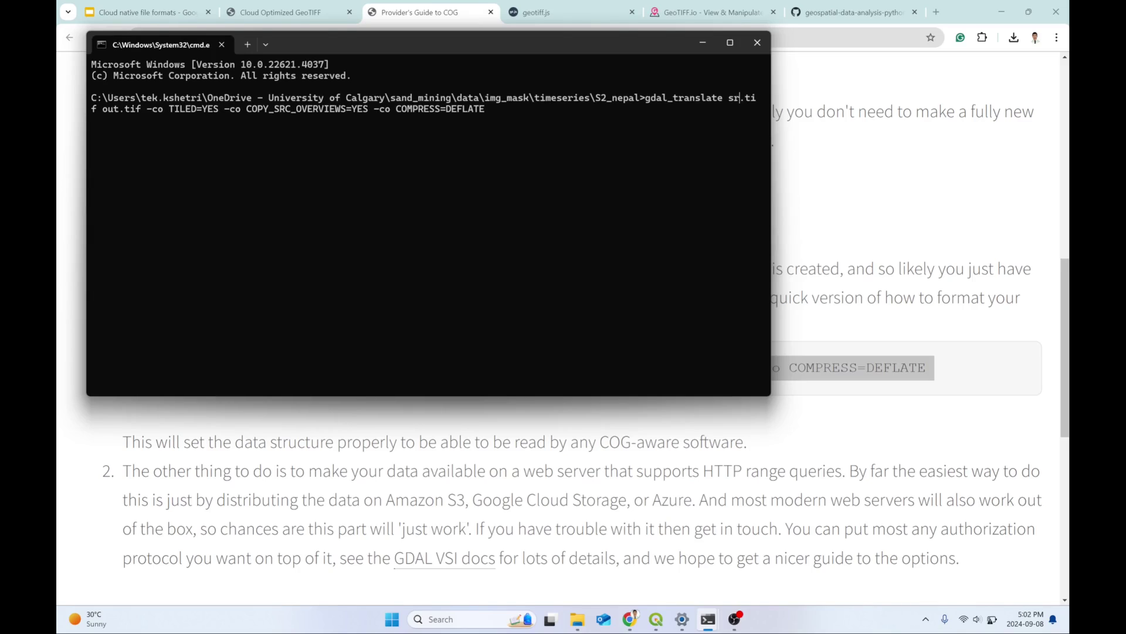
key("BackSpace")
key("BackSpace")
key("BackSpace")
type("srtm_cog")
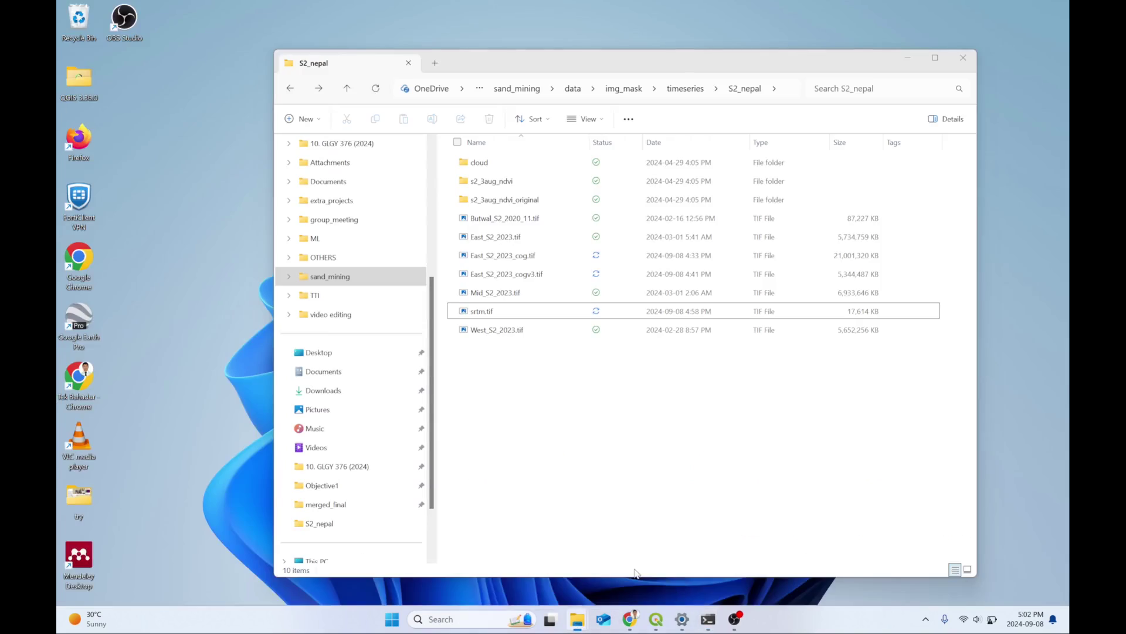
Step: Compare the file sizes of srtm_cog.tif and srtm.tif in the S2_nepal folder, and return to the command prompt output
left_click(639, 572)
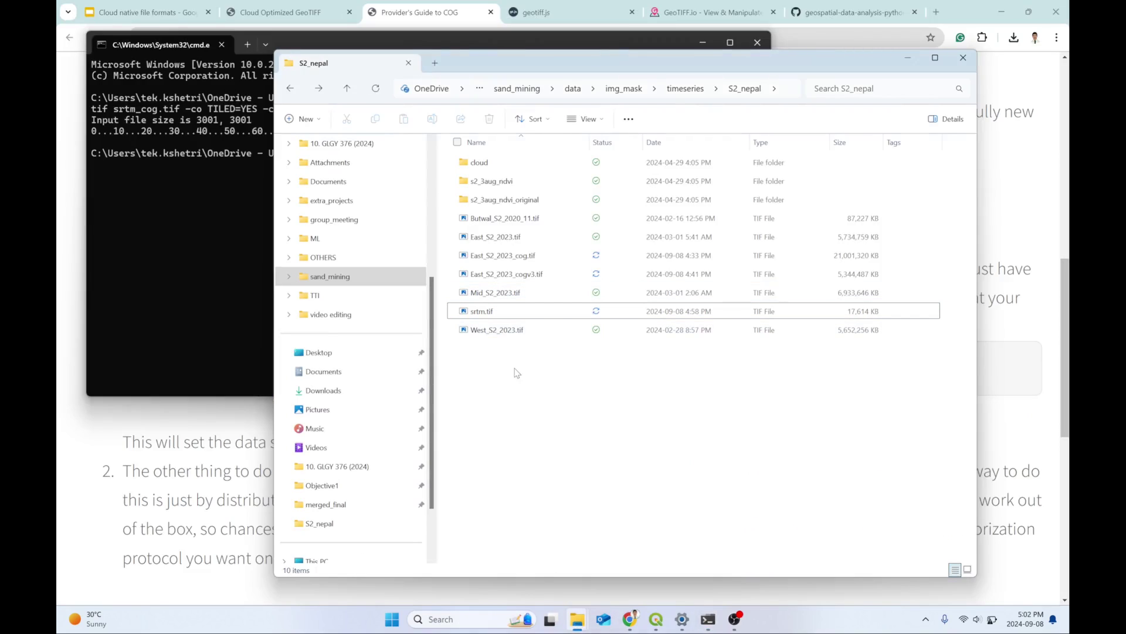
left_click(528, 310)
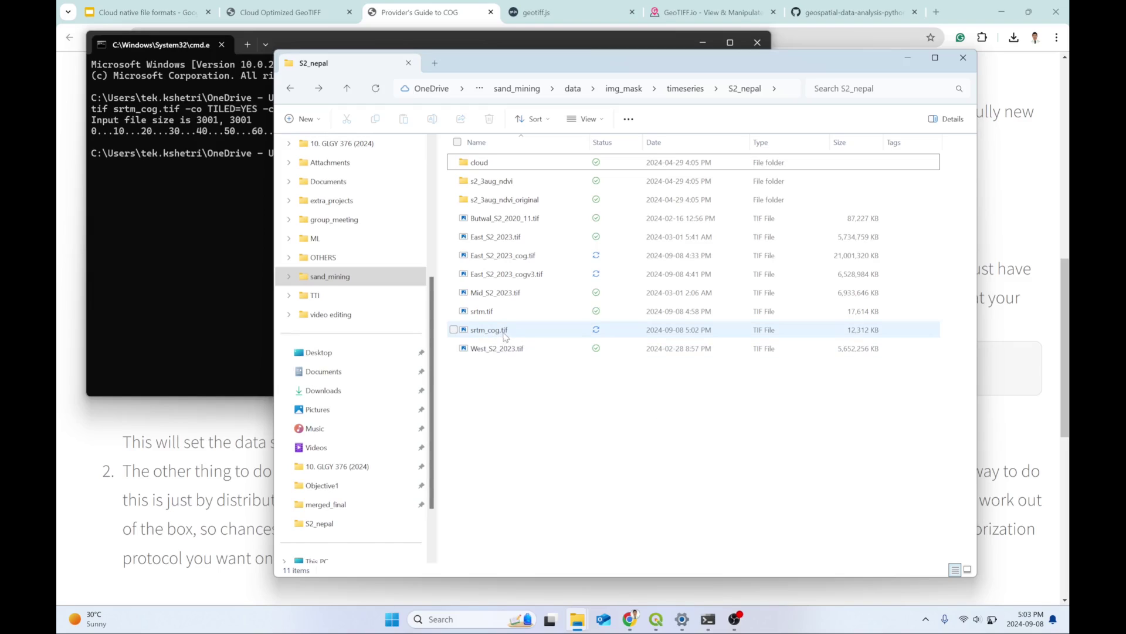
left_click(554, 330)
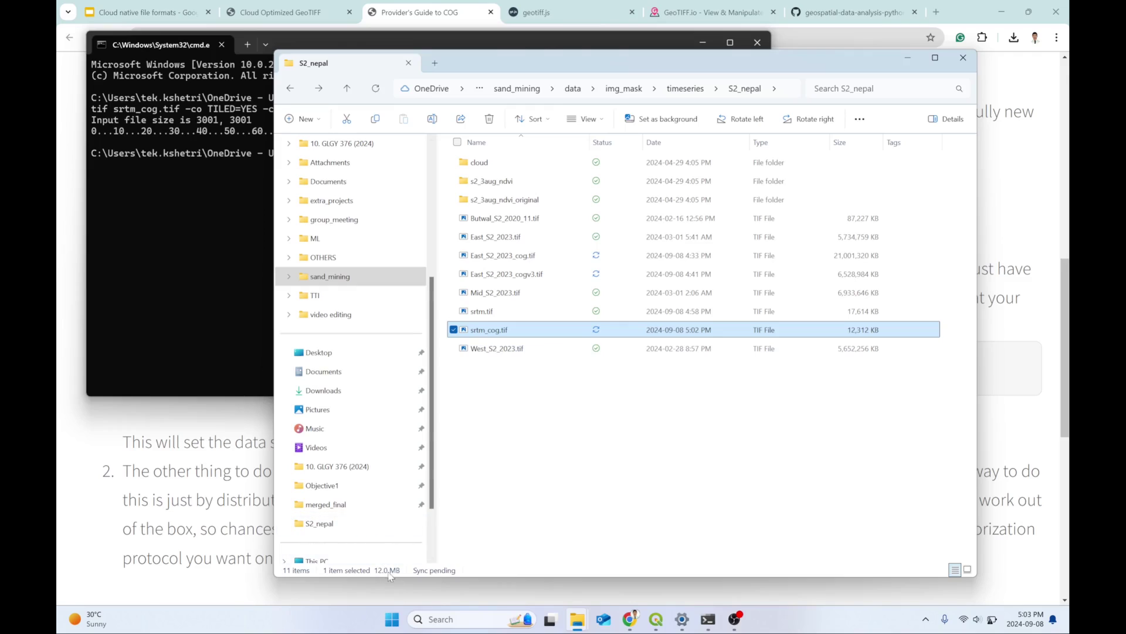
left_click(499, 312)
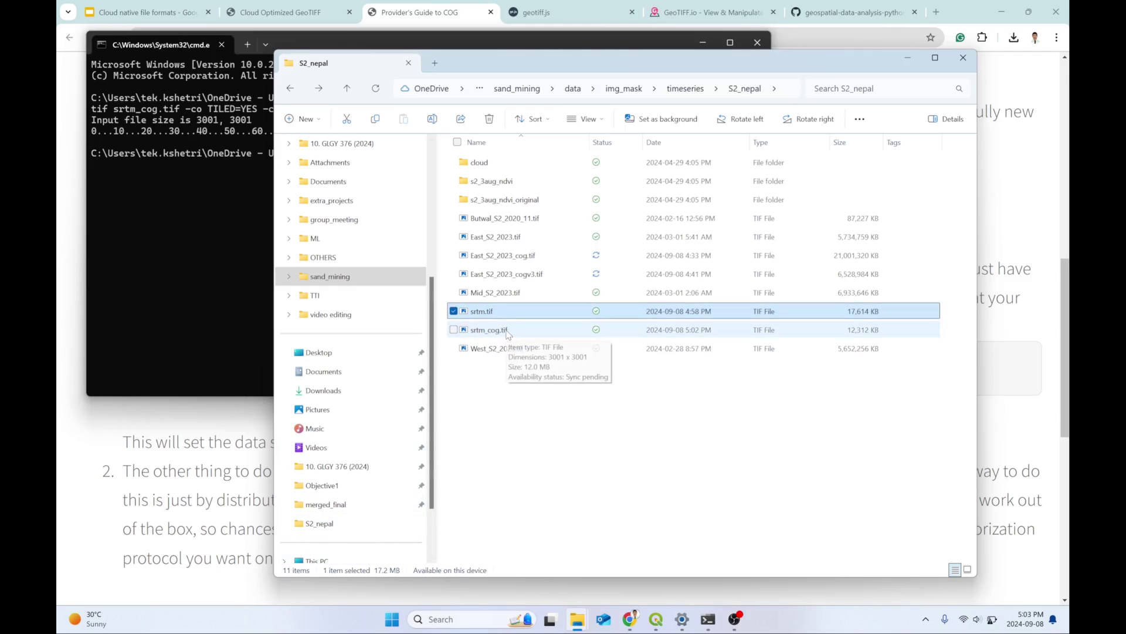
left_click(547, 415)
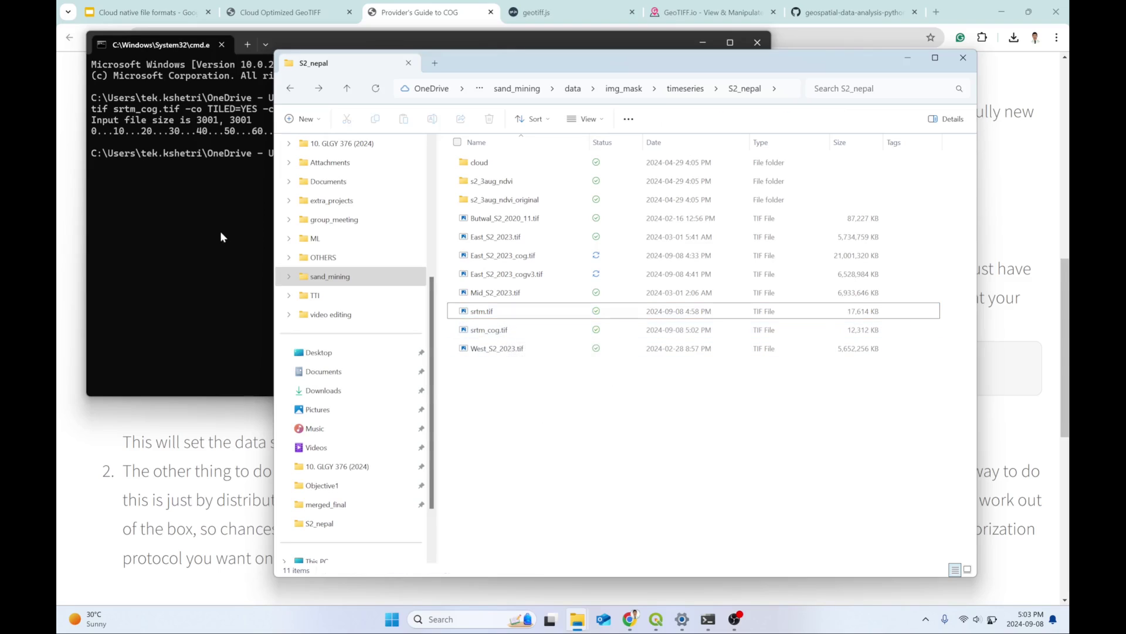
left_click(218, 229)
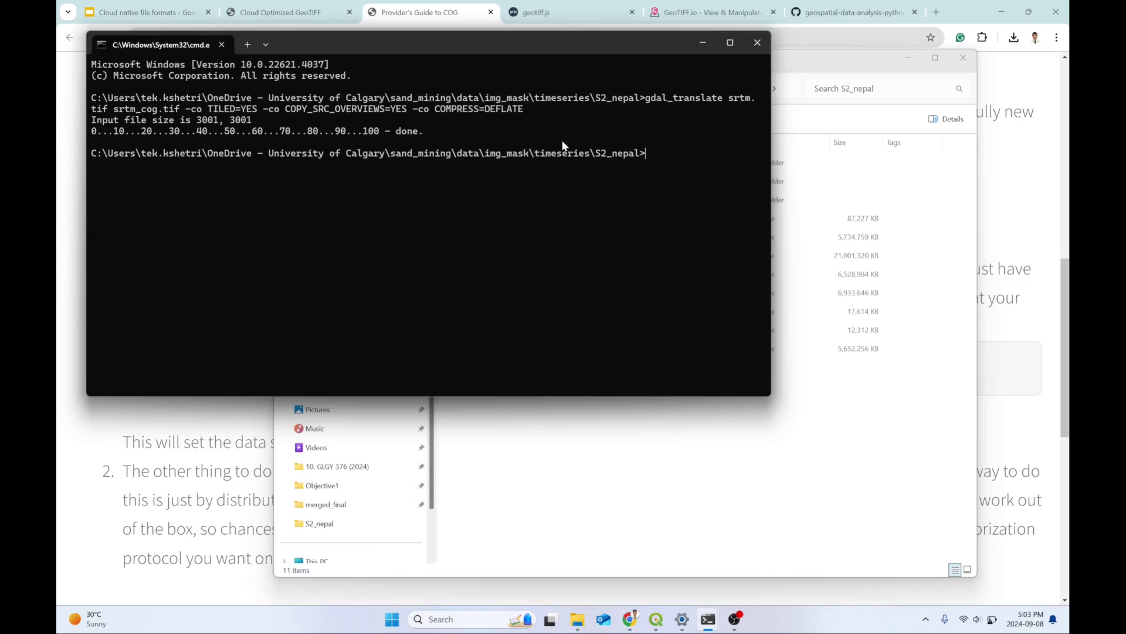
Step: Load srtm_cog.tif from the S2_nepal folder into QGIS and zoom the map to that layer
left_click(697, 481)
left_click(508, 332)
left_click_drag(503, 332, 572, 420)
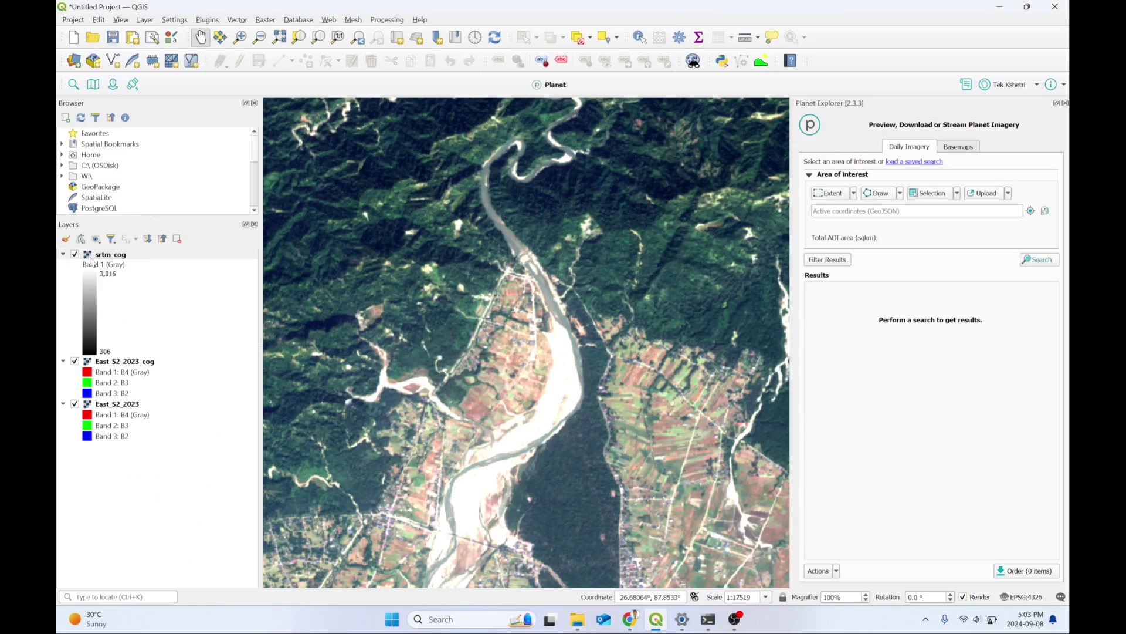
left_click(113, 256)
right_click(151, 257)
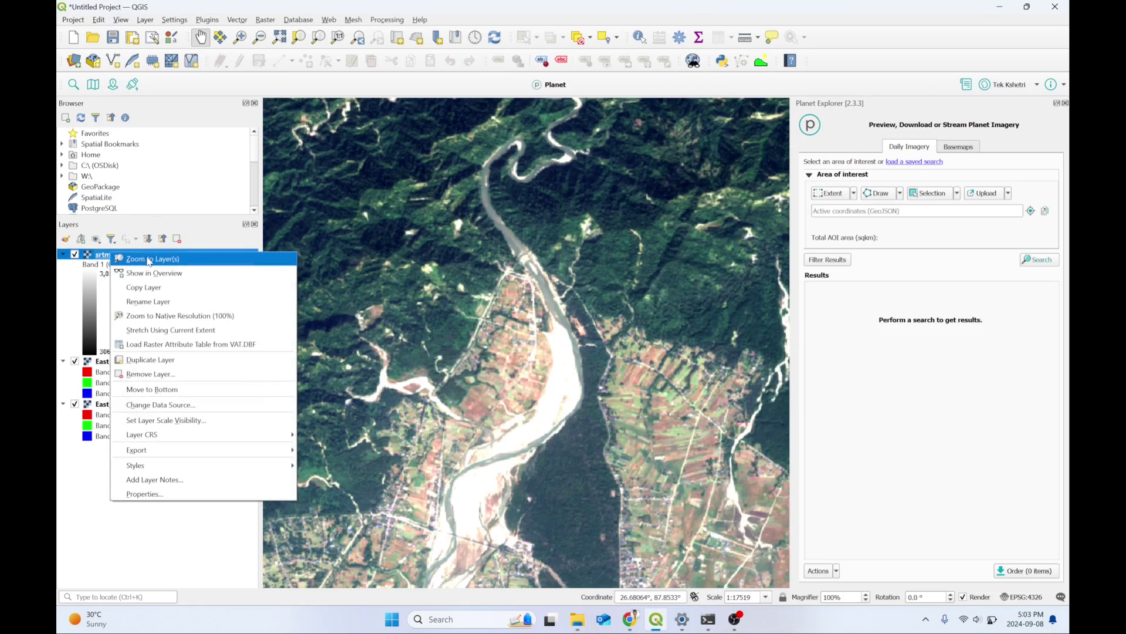
left_click(149, 259)
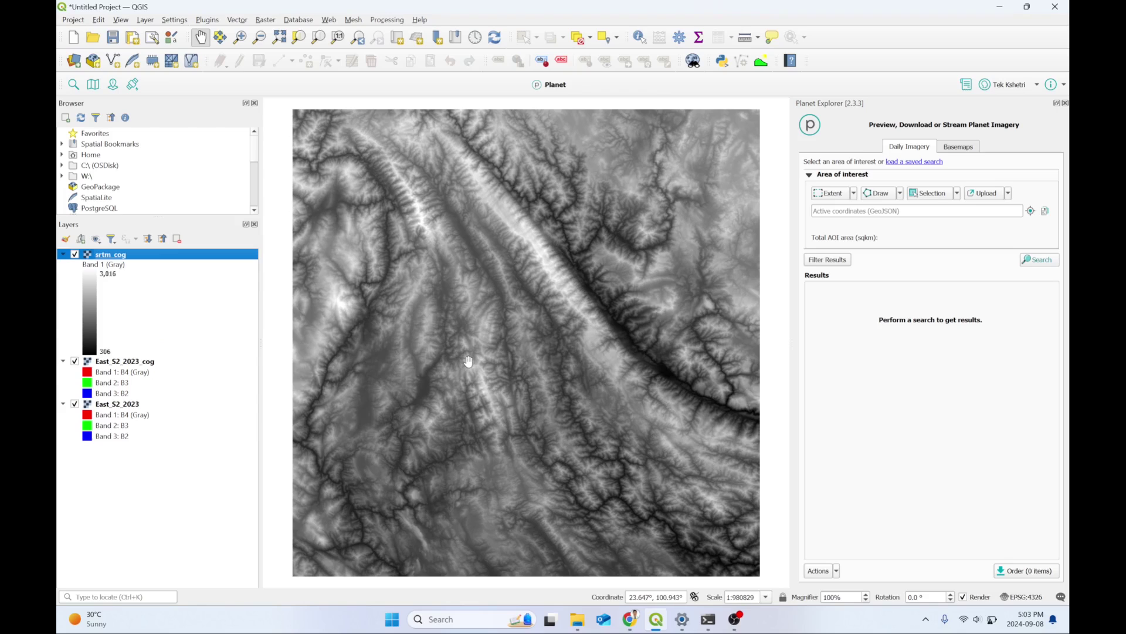
scroll(466, 361, "down", 1)
Step: Add the original srtm.tif from the S2_nepal folder to the QGIS project as another layer
key("alt+Tab")
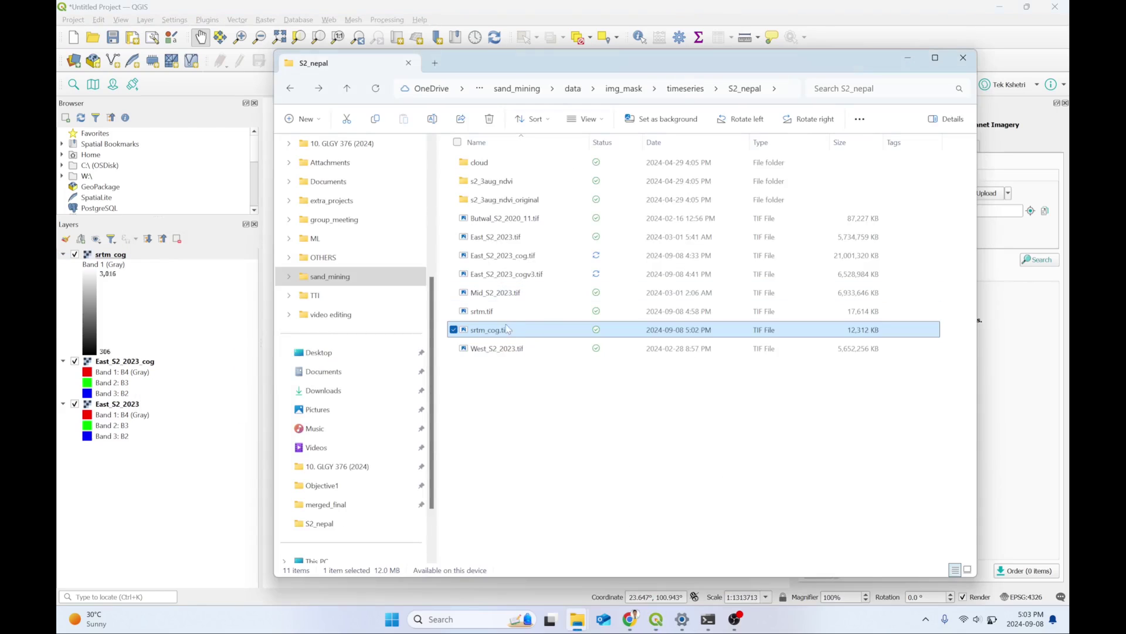
left_click_drag(508, 312, 220, 487)
left_click(181, 544)
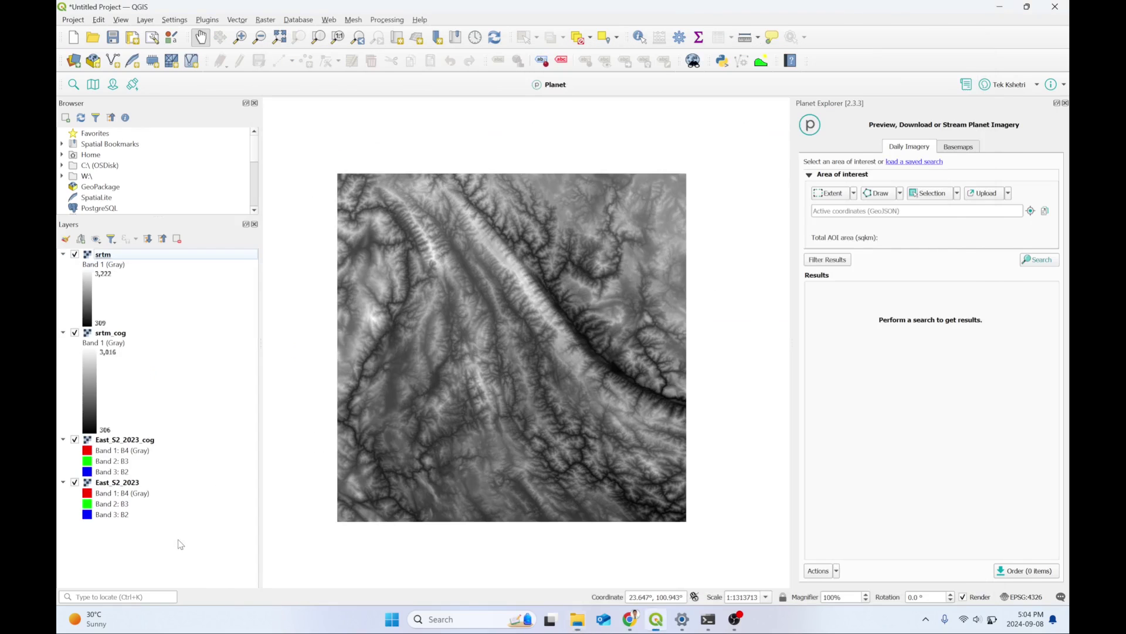
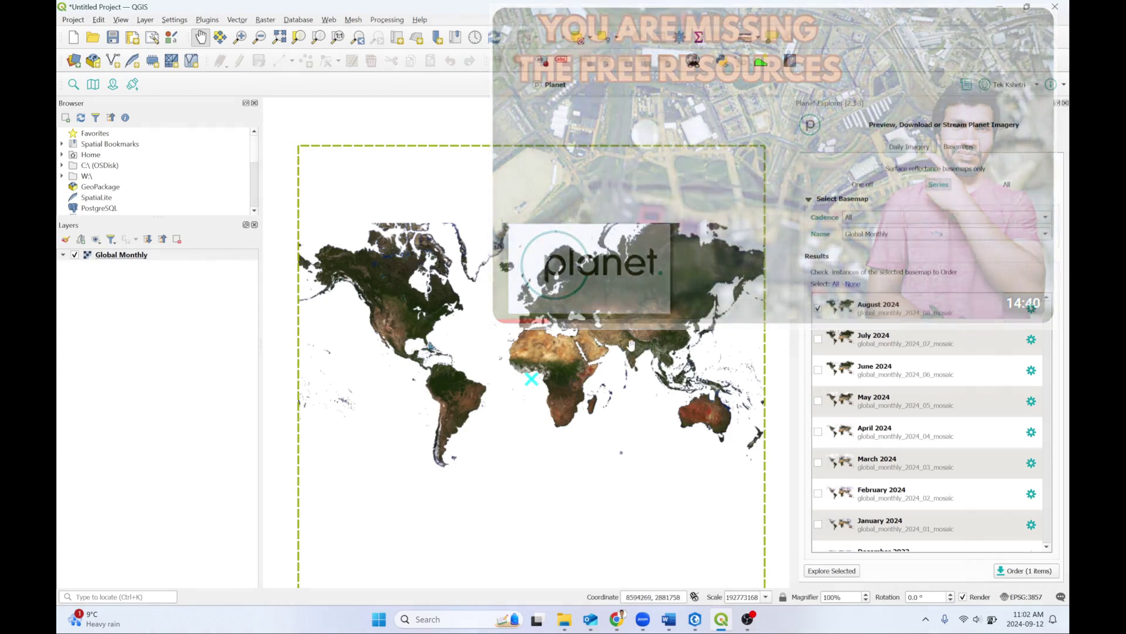
Step: Examine how the streamed Global Monthly basemap loads over the Himalayan foothills, from world scale down to a riverbed
scroll(645, 342, "up", 3)
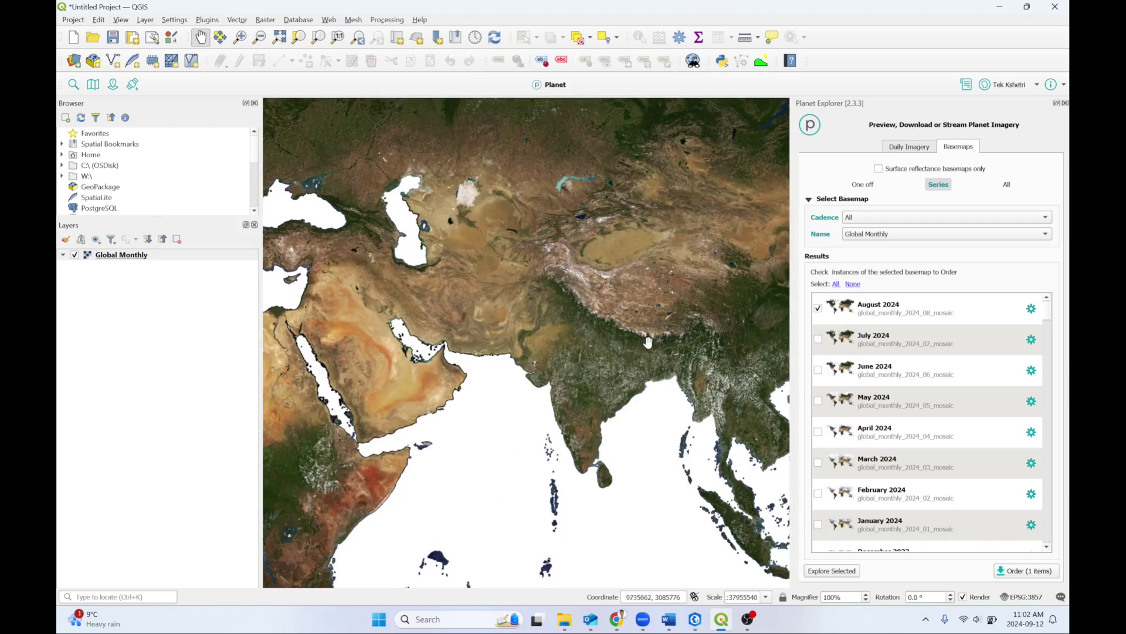
scroll(640, 336, "up", 3)
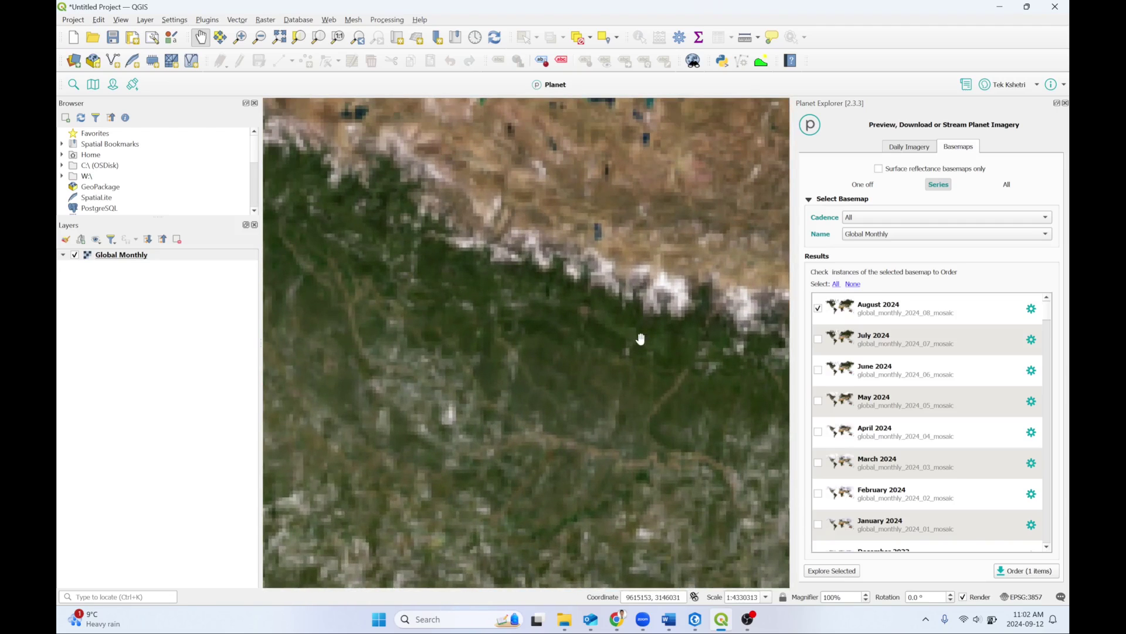
left_click_drag(663, 422, 523, 356)
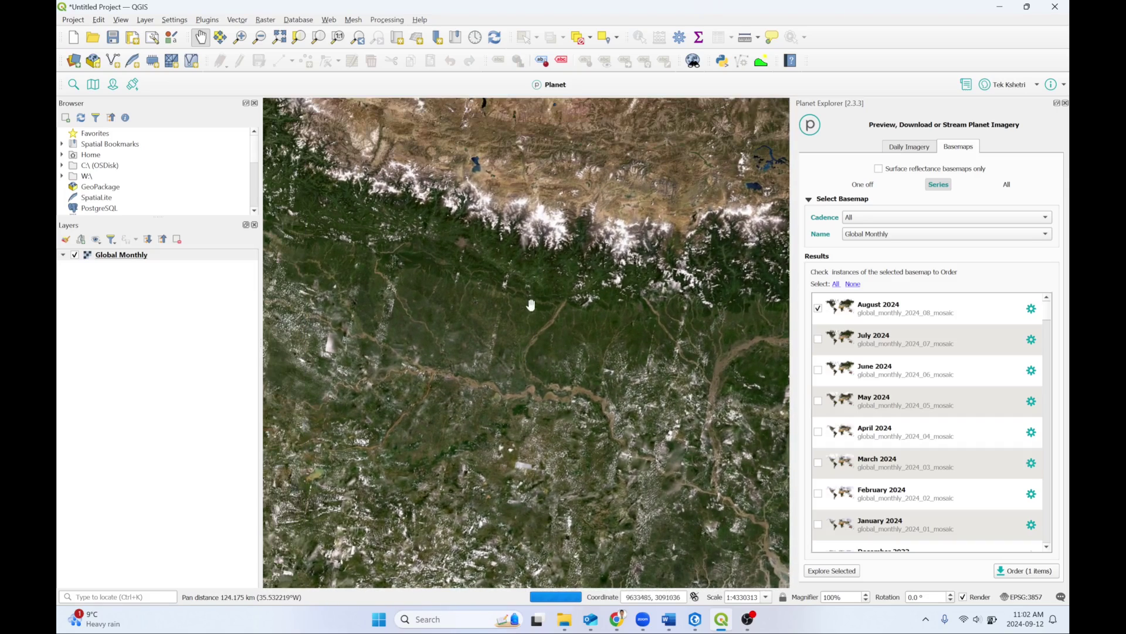
scroll(520, 291, "up", 4)
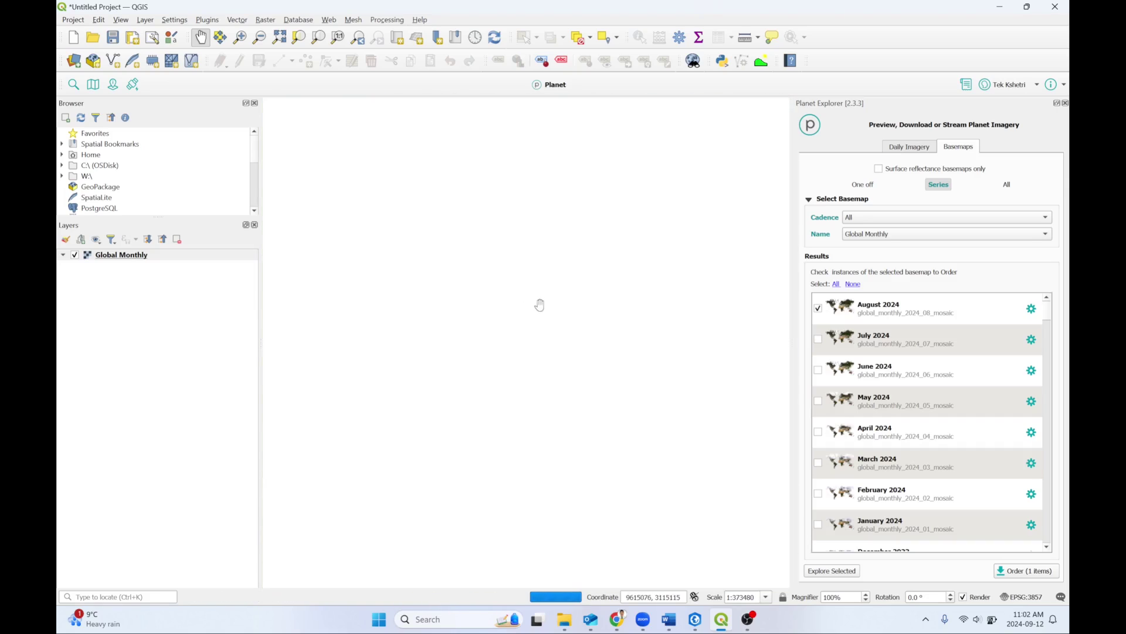
left_click_drag(441, 299, 615, 316)
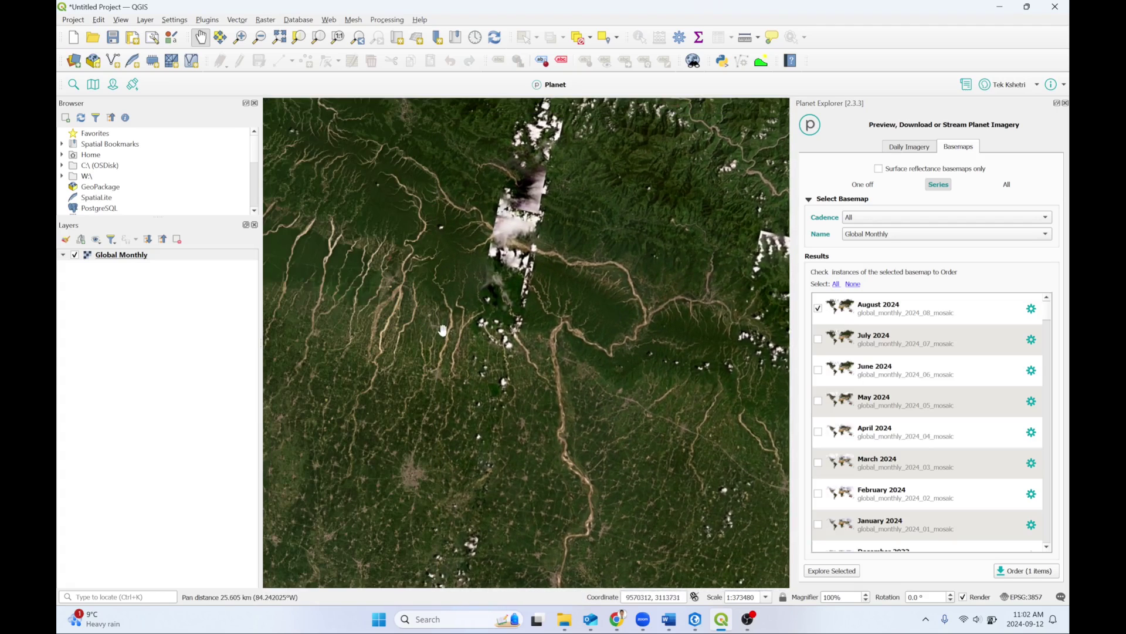
scroll(377, 303, "up", 4)
scroll(468, 344, "up", 1)
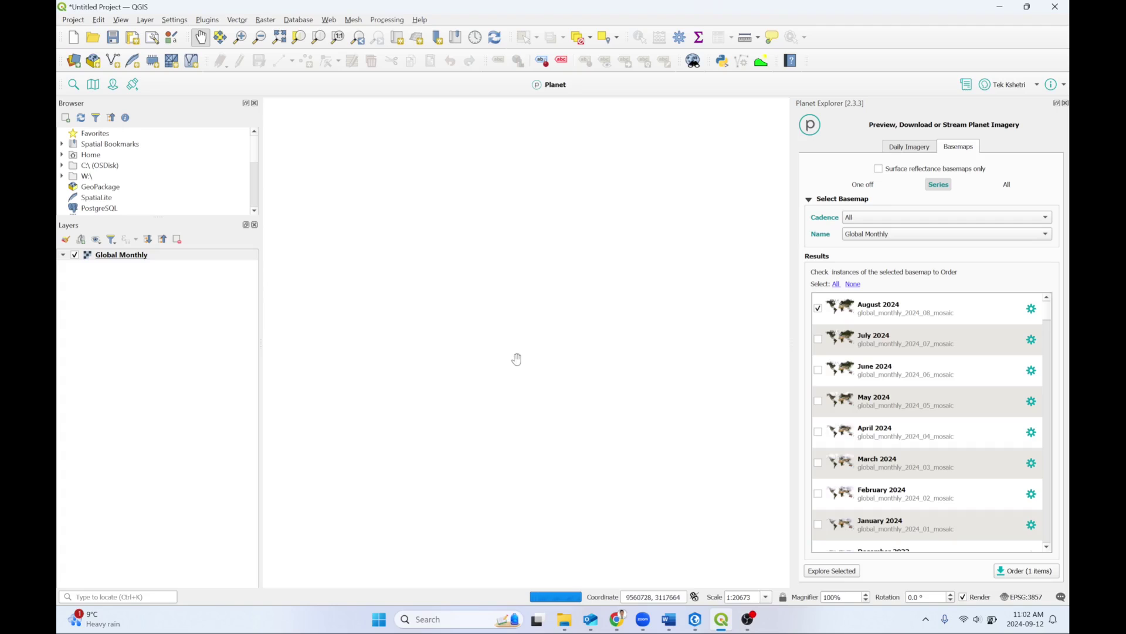
mouse_move(632, 384)
left_mouse_down()
mouse_move(521, 513)
mouse_move(566, 411)
mouse_move(656, 297)
mouse_move(625, 385)
left_mouse_up()
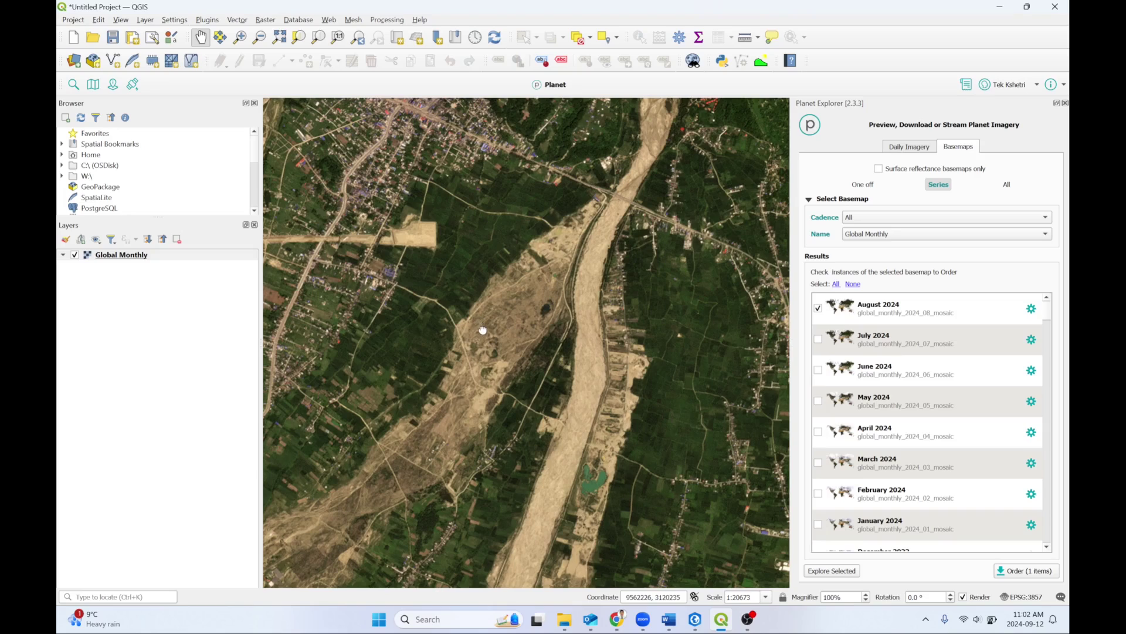
left_click_drag(483, 330, 573, 370)
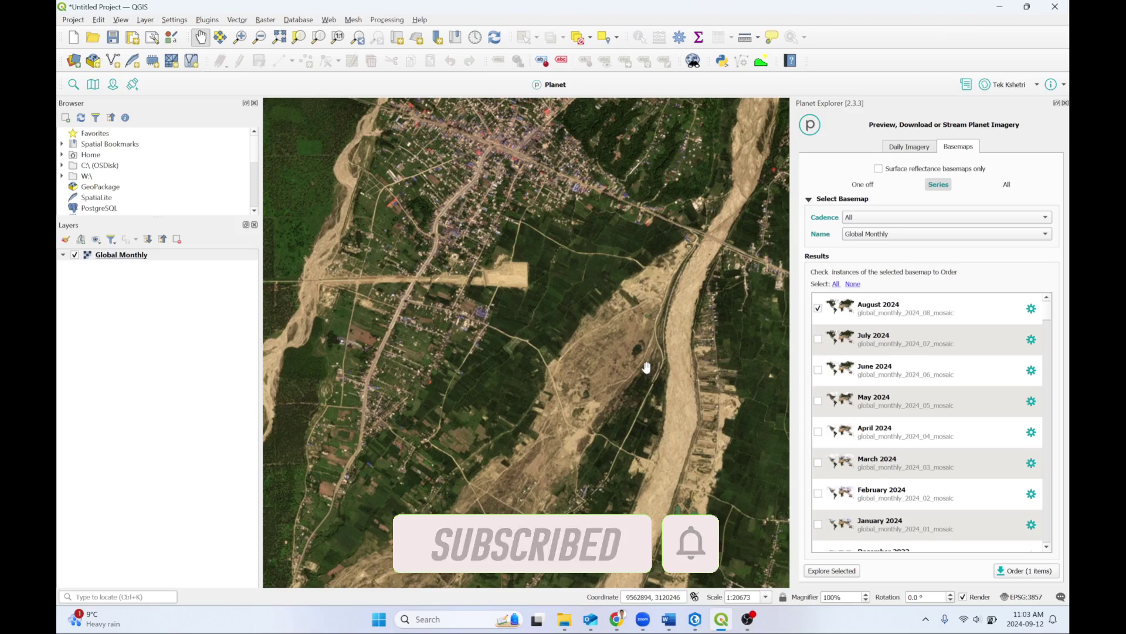
Step: Look at the source types offered for adding a raster layer, and close the Data Source Manager without adding one
left_click(259, 23)
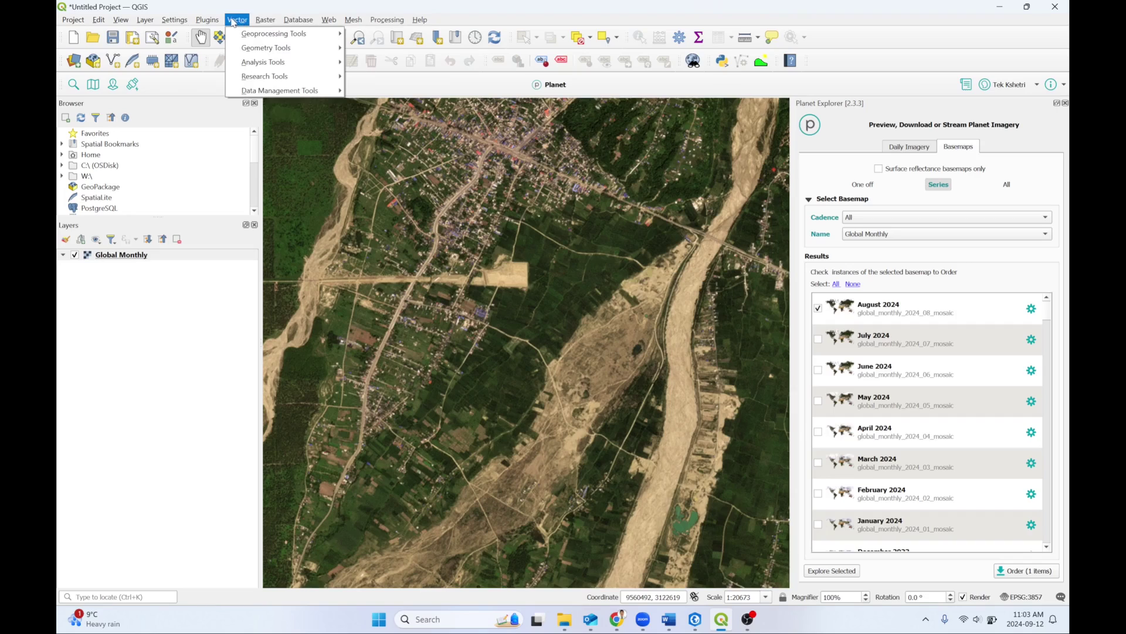
mouse_move(141, 22)
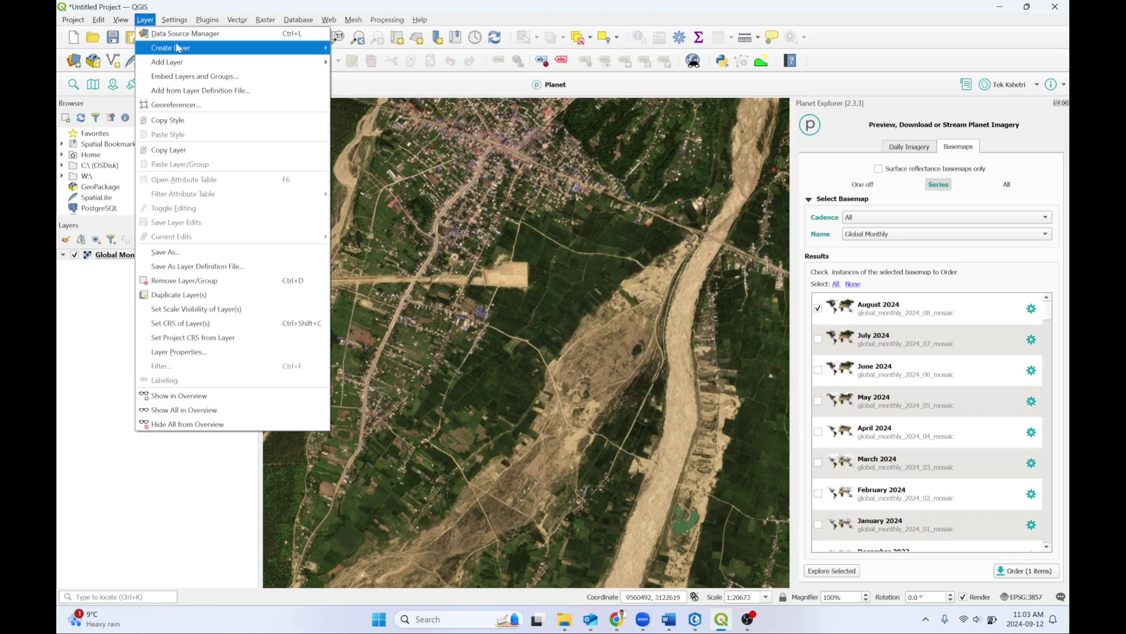
mouse_move(182, 64)
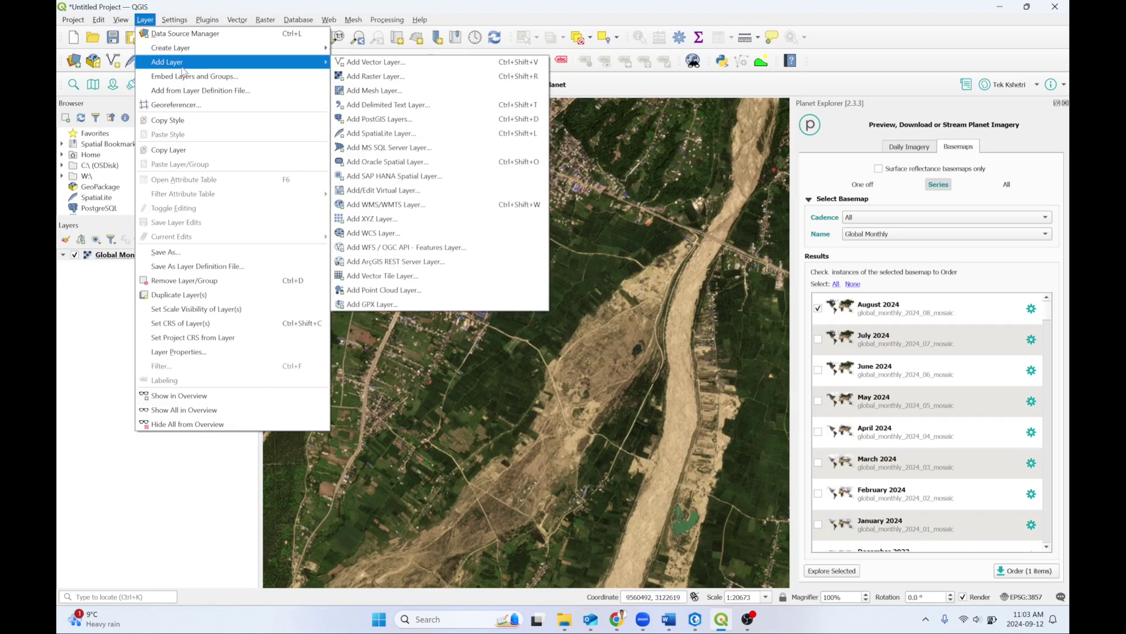
left_click(370, 81)
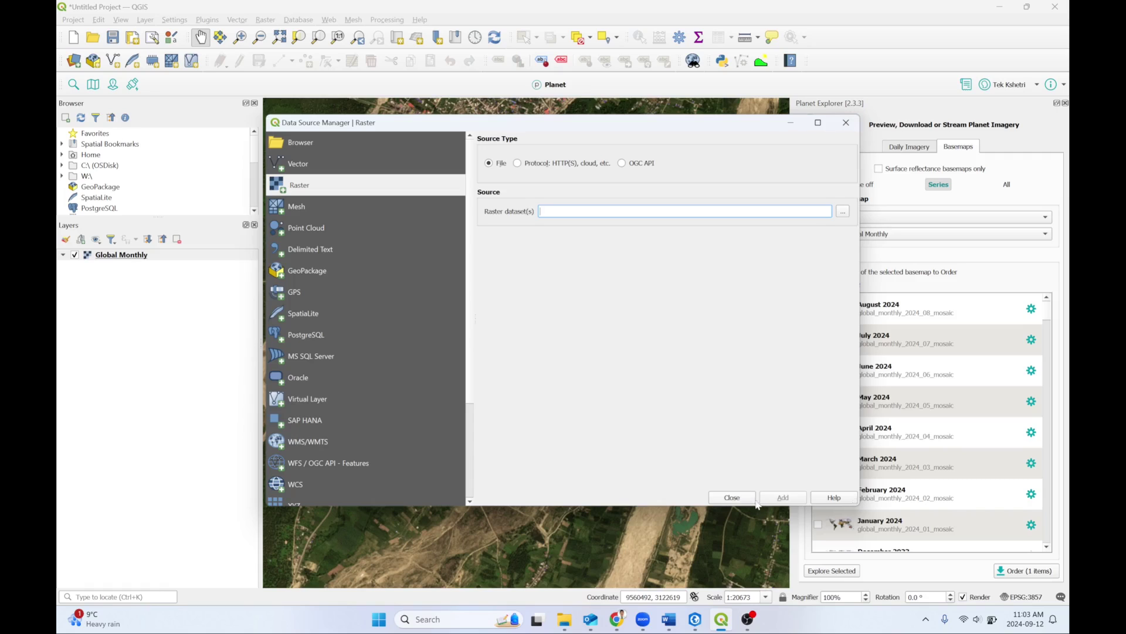
left_click(732, 497)
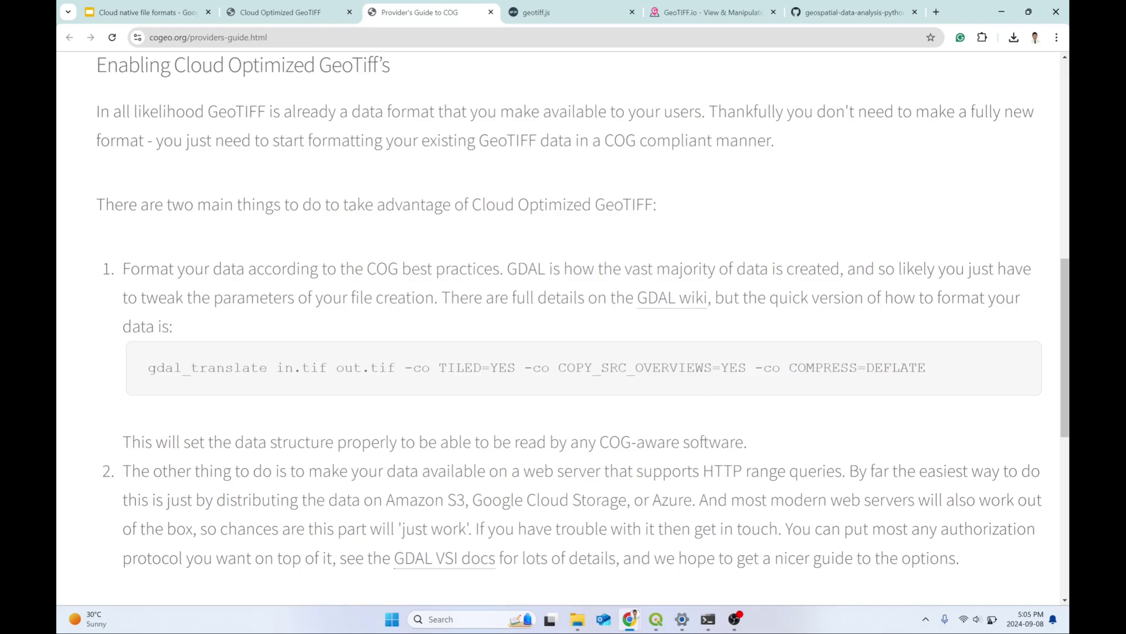
Step: Review the earlier gdal_translate runs on East_S2_2023.tif in the command prompt, including the file-size errors and the BIGTIFF=YES and COMPRESS=DEFLATE options
left_click(708, 619)
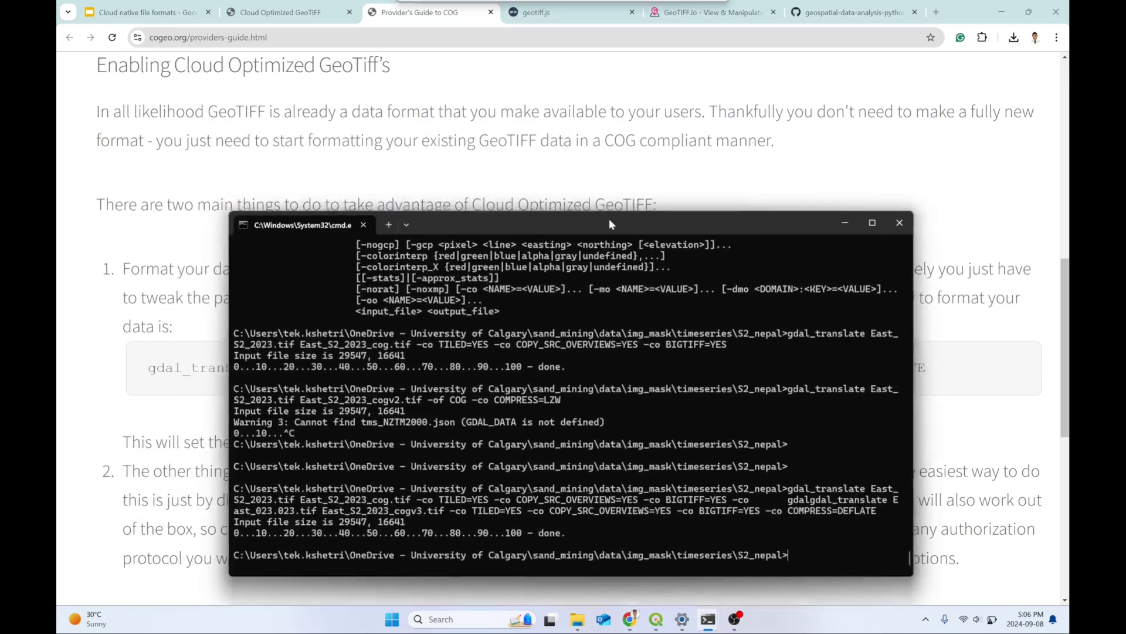
scroll(606, 223, "up", 10)
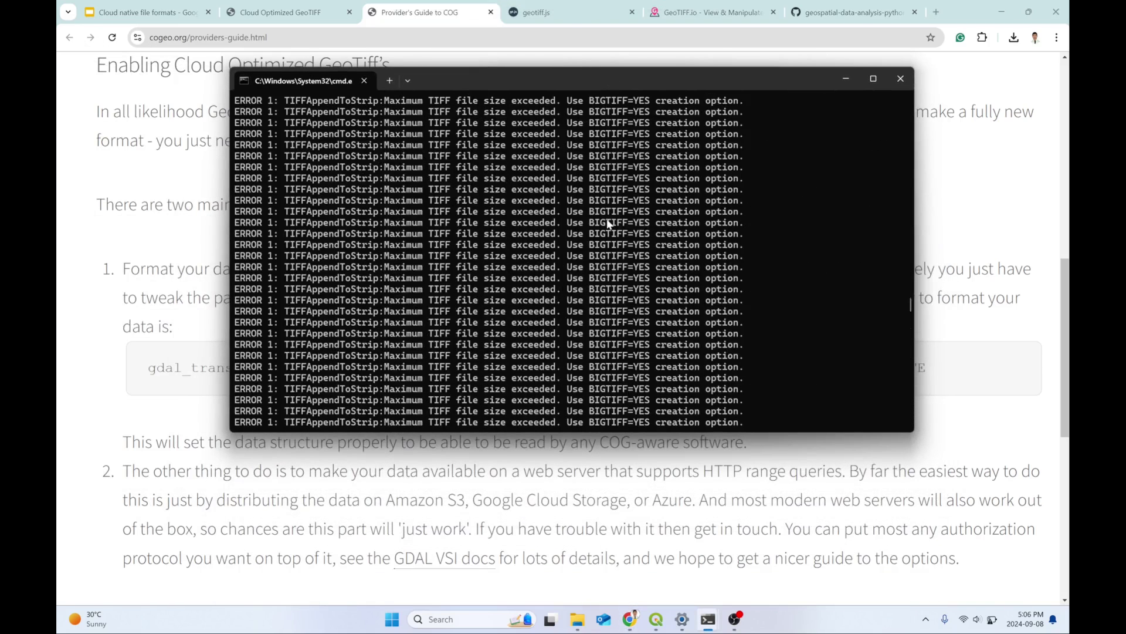
scroll(609, 223, "up", 5)
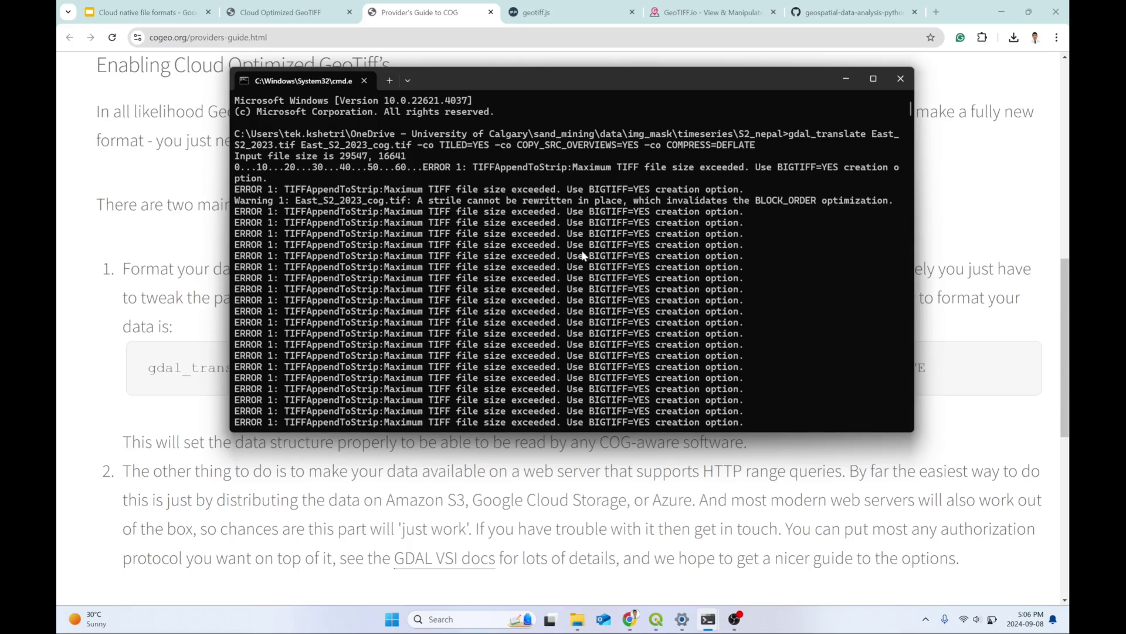
scroll(657, 331, "down", 3)
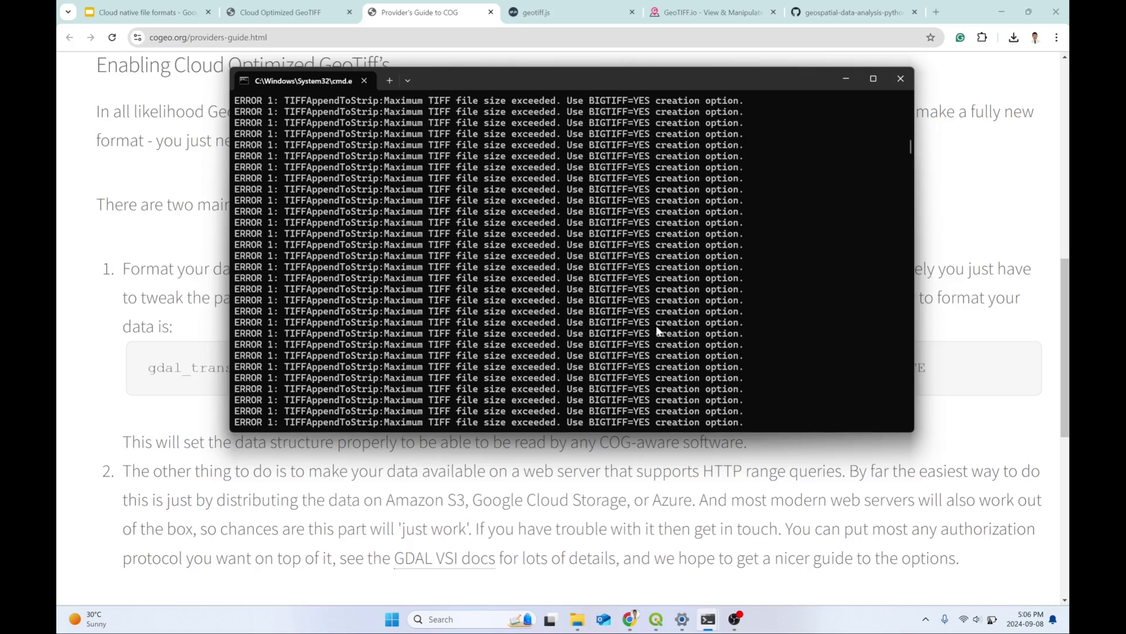
scroll(657, 331, "down", 10)
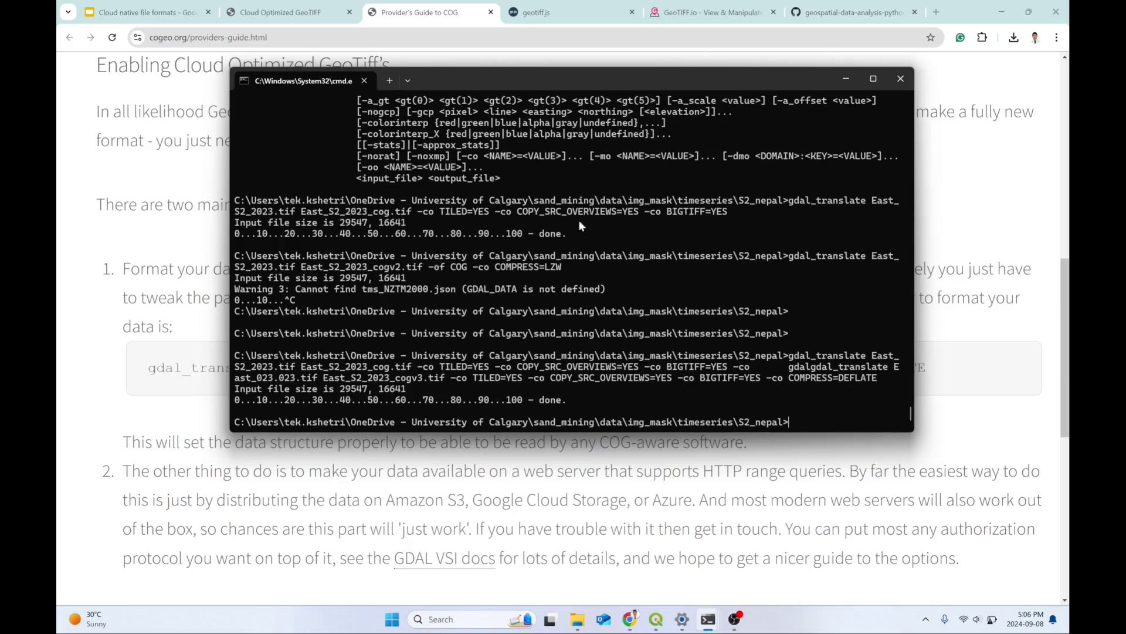
Step: Switch to the S2_nepal folder in File Explorer and check the size of East_S2_2023_cog.tif
mouse_move(577, 617)
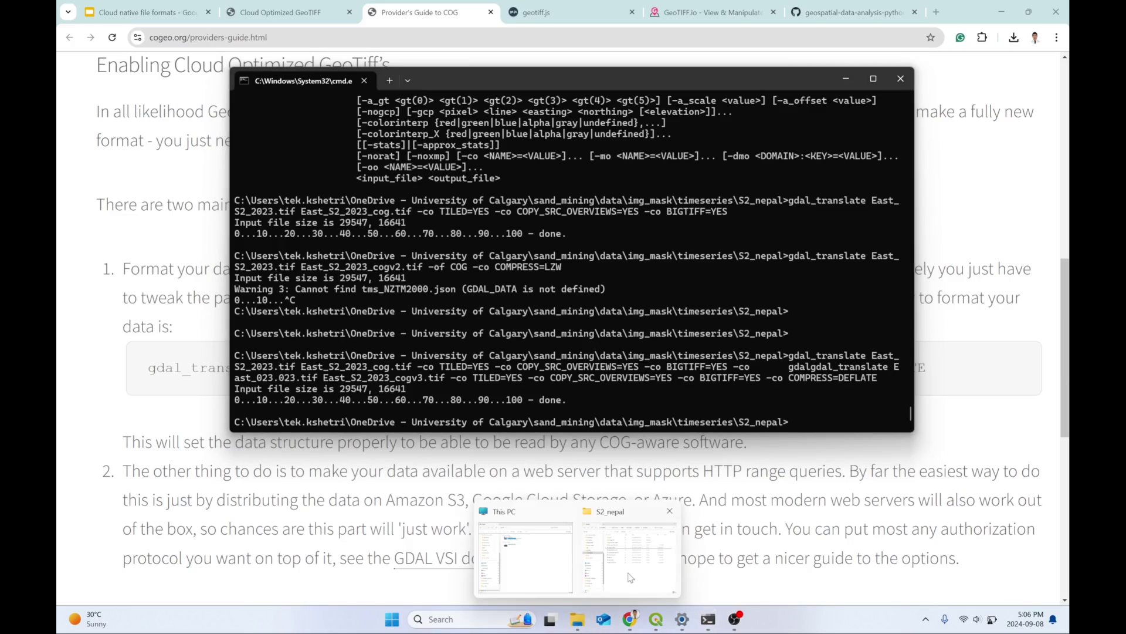
left_click(629, 576)
left_click(521, 257)
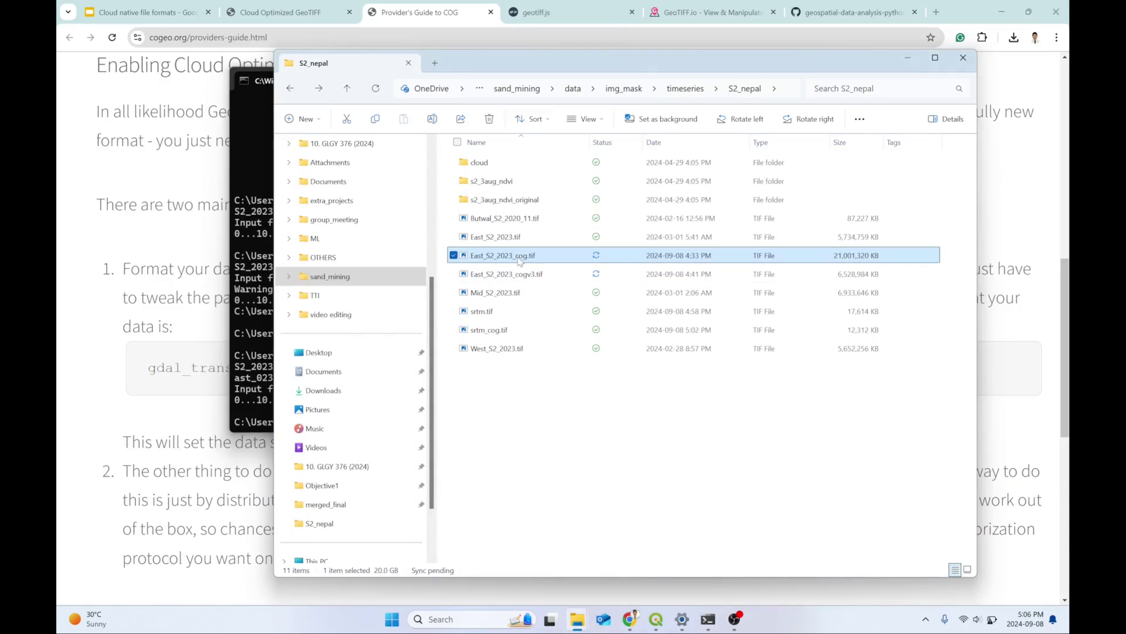
Step: Compare the file size of the original East_S2_2023.tif with that of East_S2_2023_cog.tif
left_click(506, 237)
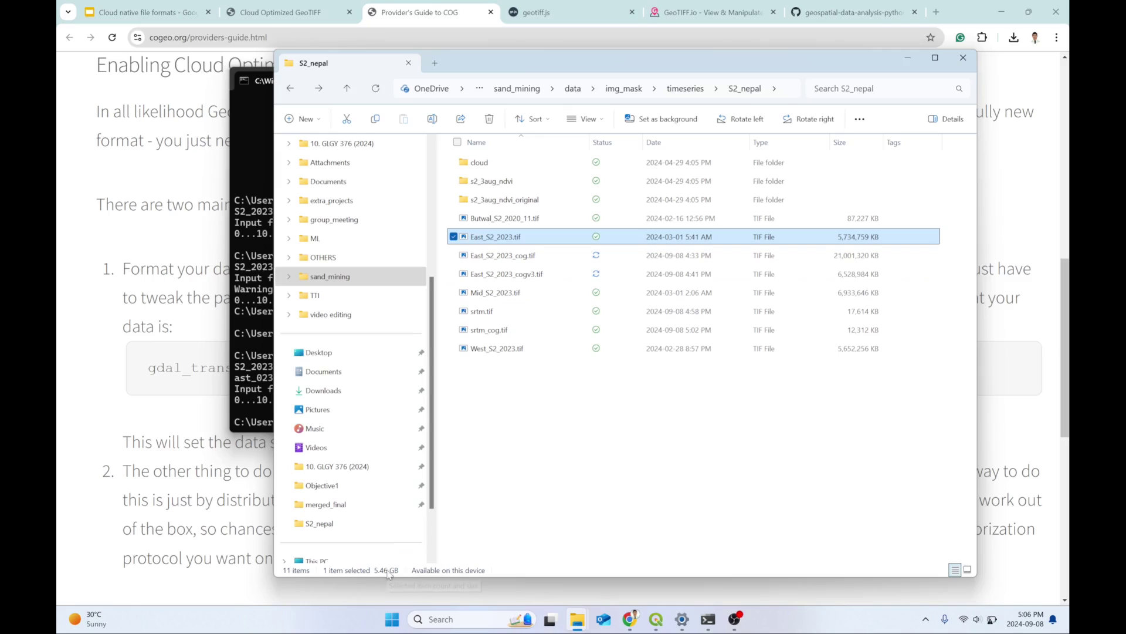
left_click(536, 256)
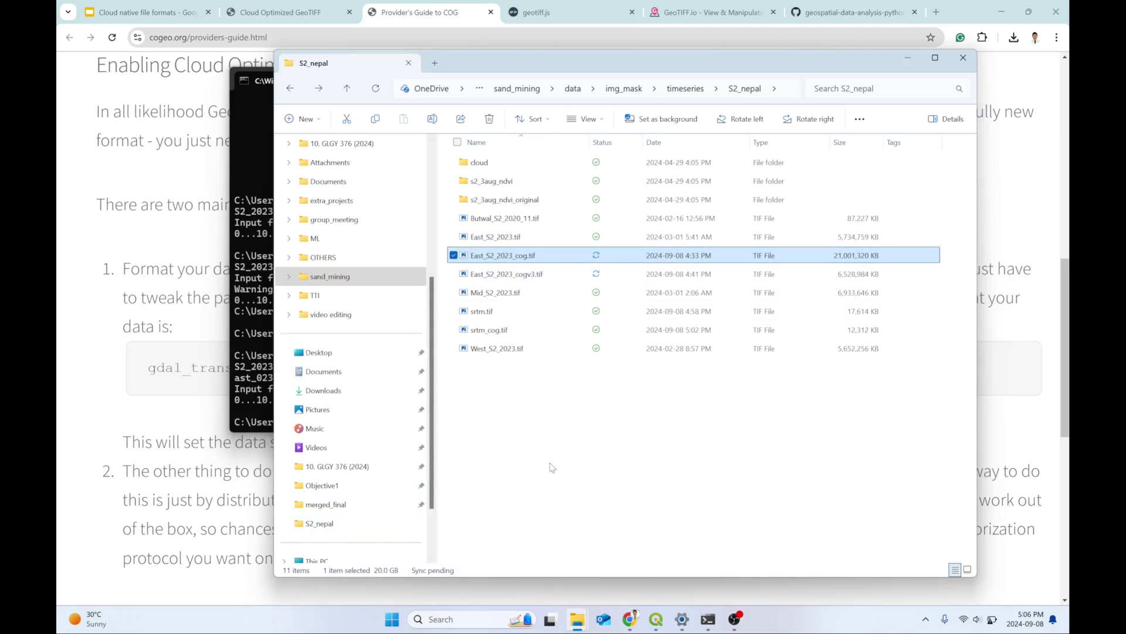
Step: Check the COMPRESS=DEFLATE run in the command prompt, and compare the size of its output East_S2_2023_cogv3.tif with East_S2_2023.tif in File Explorer
left_click(249, 304)
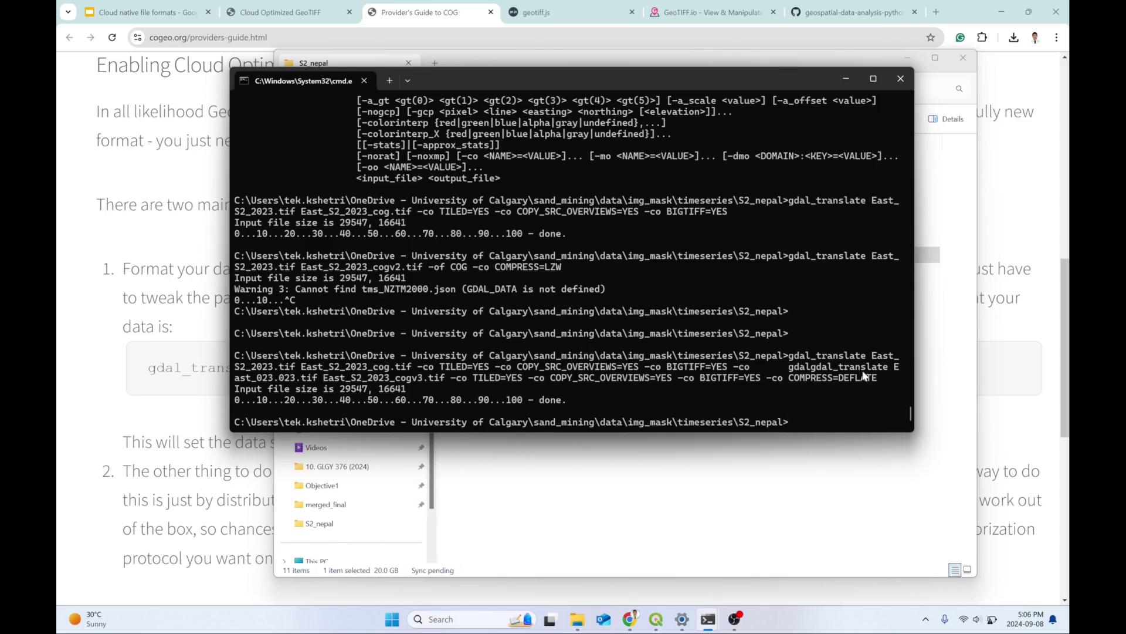
left_click(640, 487)
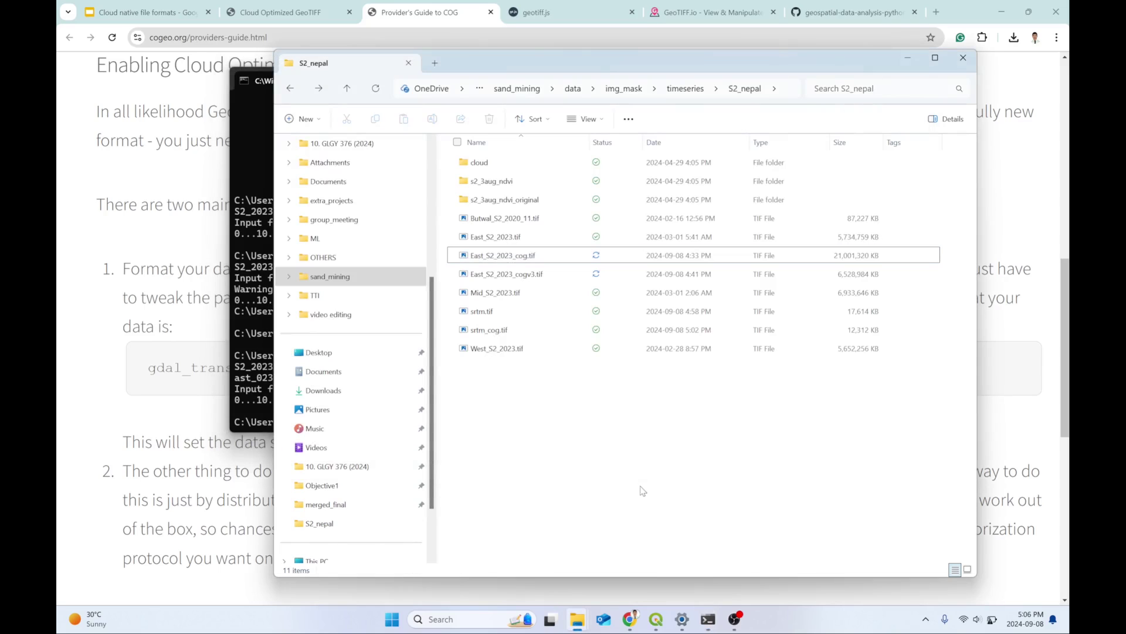
left_click(524, 276)
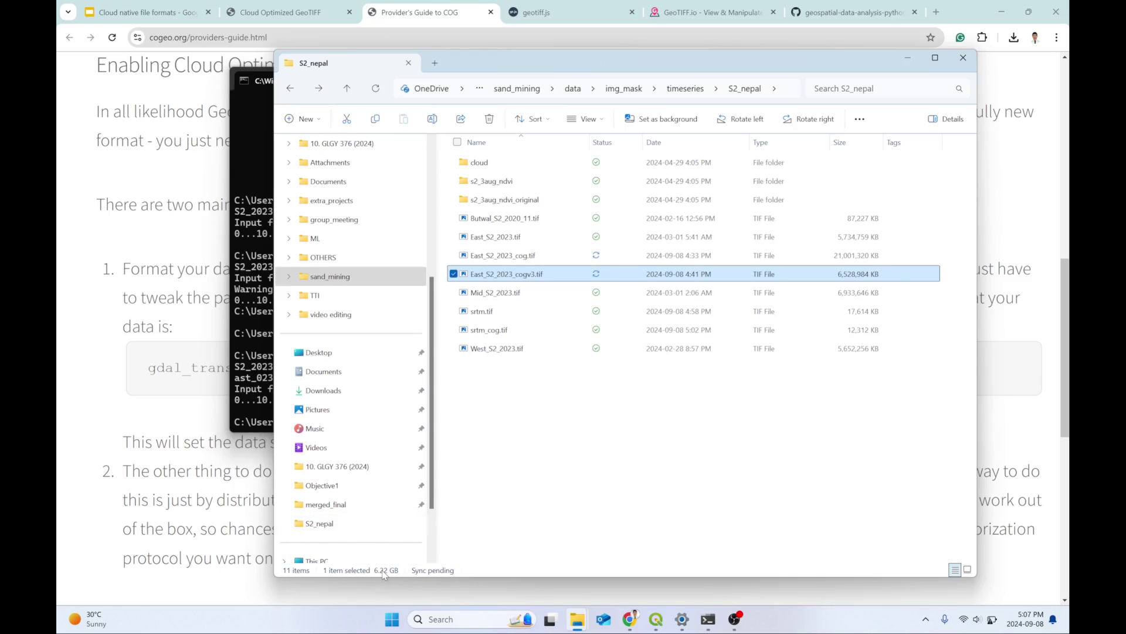
key("Up")
key("Up")
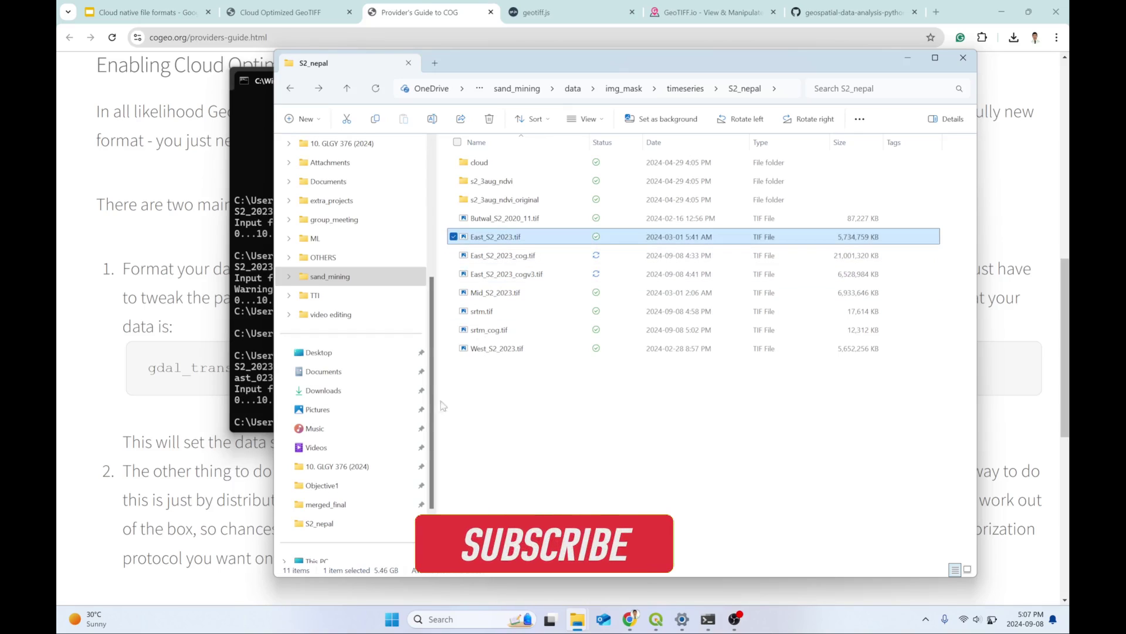